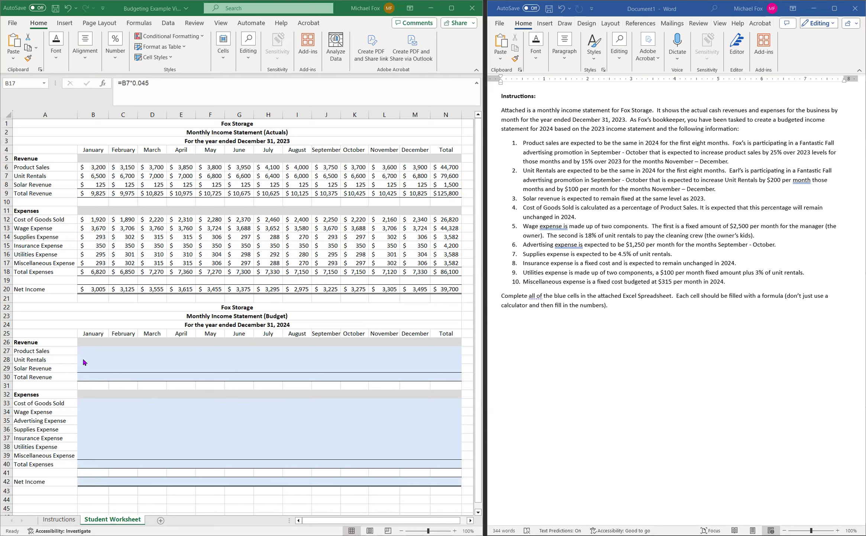
Step: Link January's budgeted Product Sales to the 2023 actual with =B6 and fill the formula through August
{"action": "left_click", "coordinate": [91, 351]}
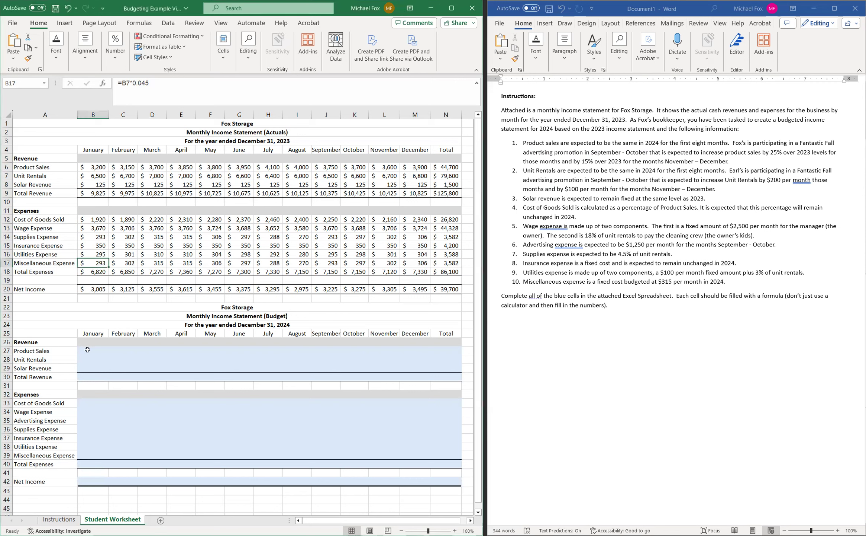
{"action": "type", "text": "="}
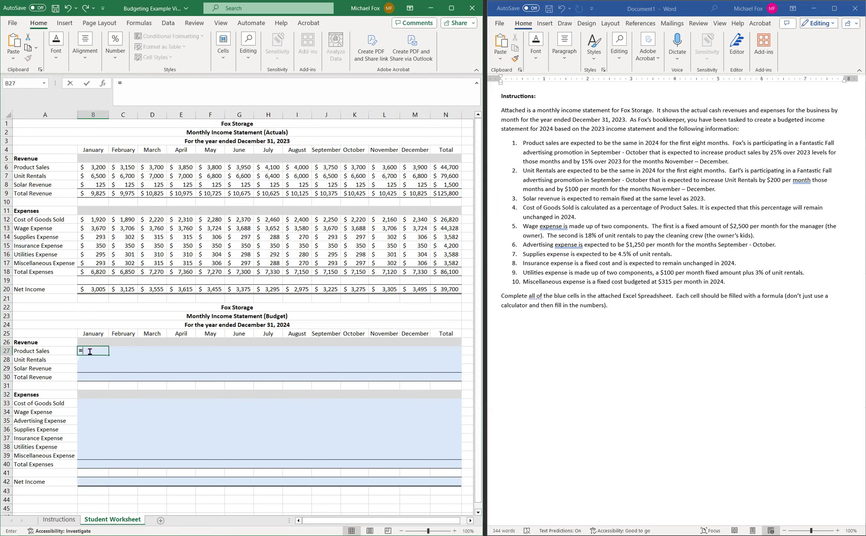
{"action": "left_click", "coordinate": [101, 170]}
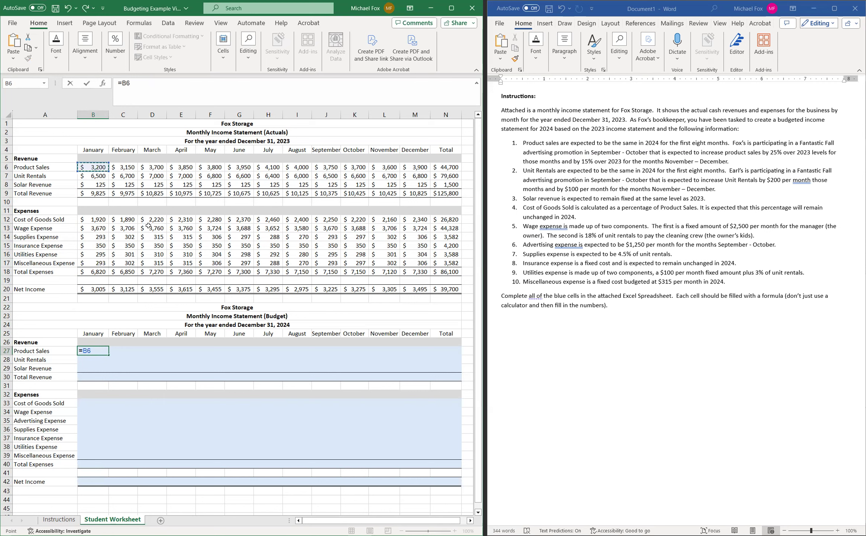
{"action": "key", "text": "Return"}
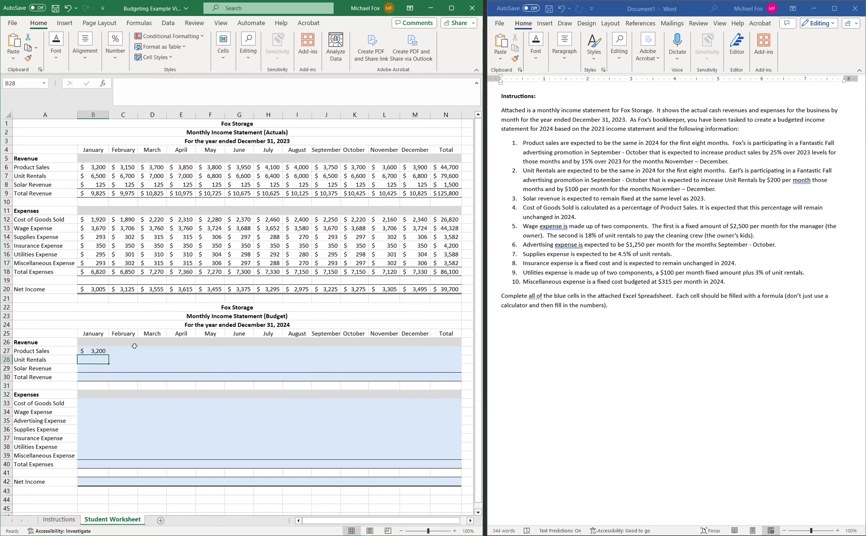
{"action": "left_click", "coordinate": [108, 350]}
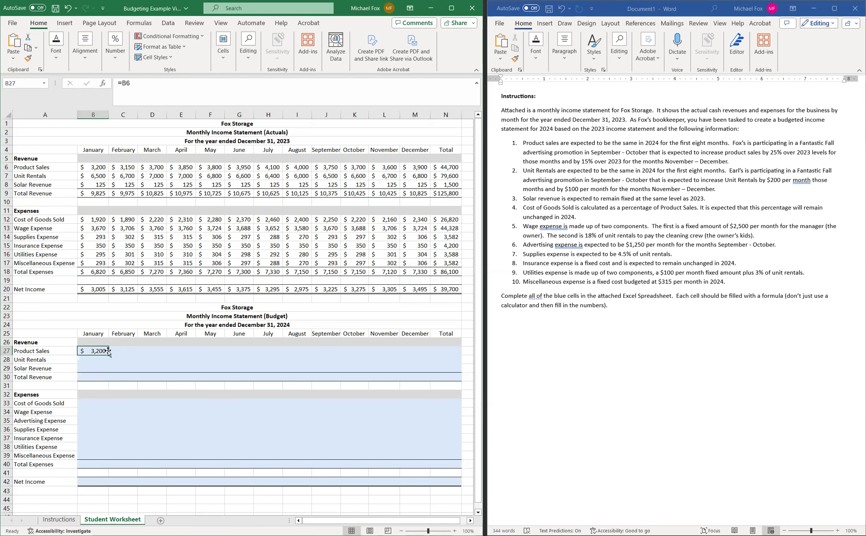
{"action": "left_click_drag", "start_coordinate": [111, 355], "coordinate": [301, 352]}
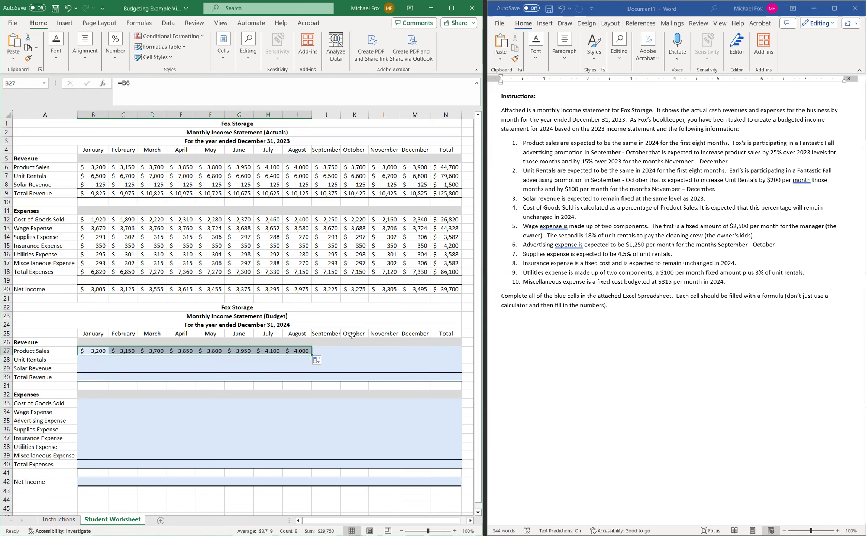
Step: Calculate September's budgeted Product Sales as =J6*1.25 and fill the formula into October
{"action": "left_click", "coordinate": [325, 350]}
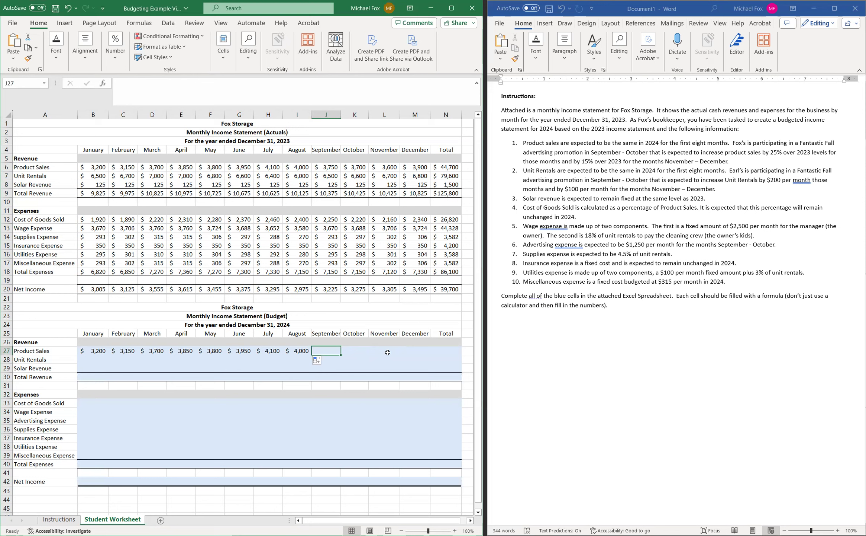
{"action": "type", "text": "="}
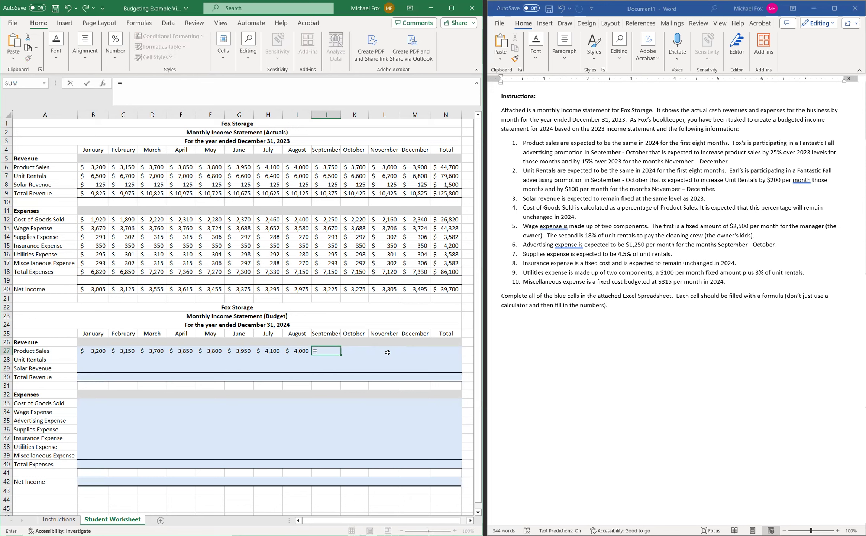
{"action": "left_click", "coordinate": [327, 168]}
{"action": "type", "text": "*1.25"}
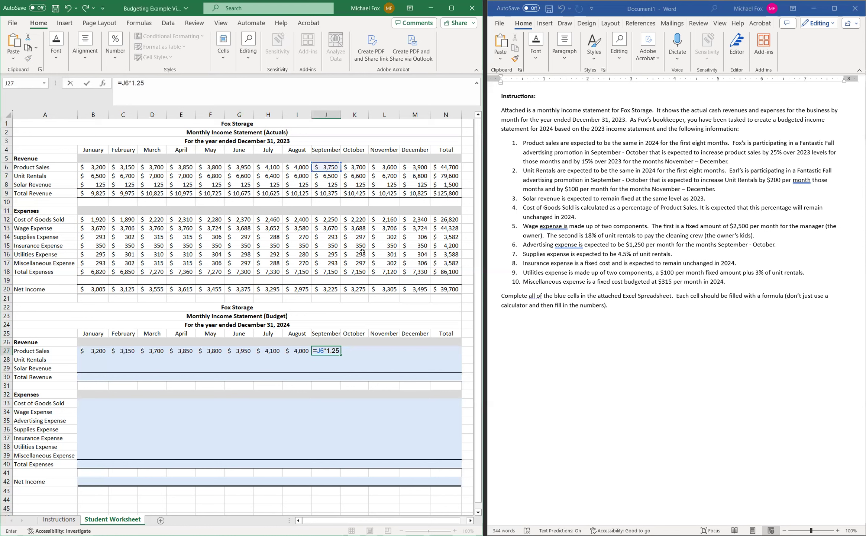
{"action": "key", "text": "Return"}
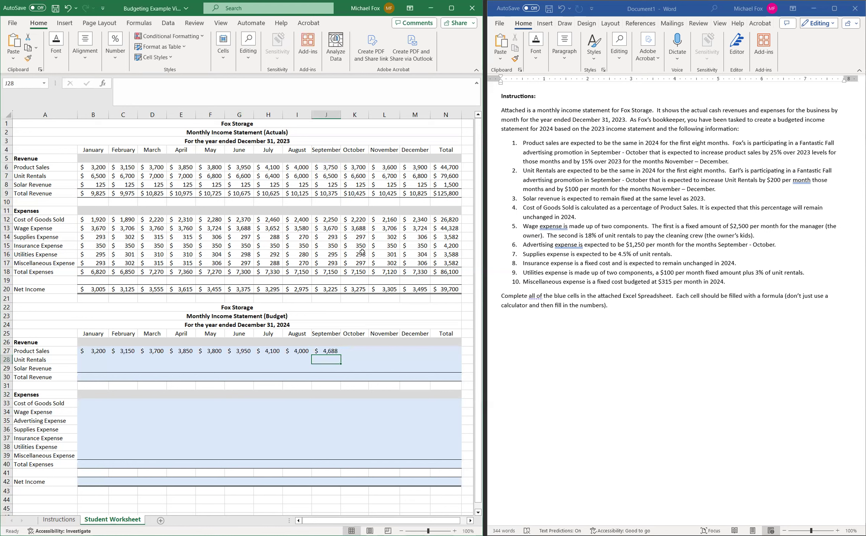
{"action": "left_click", "coordinate": [327, 351]}
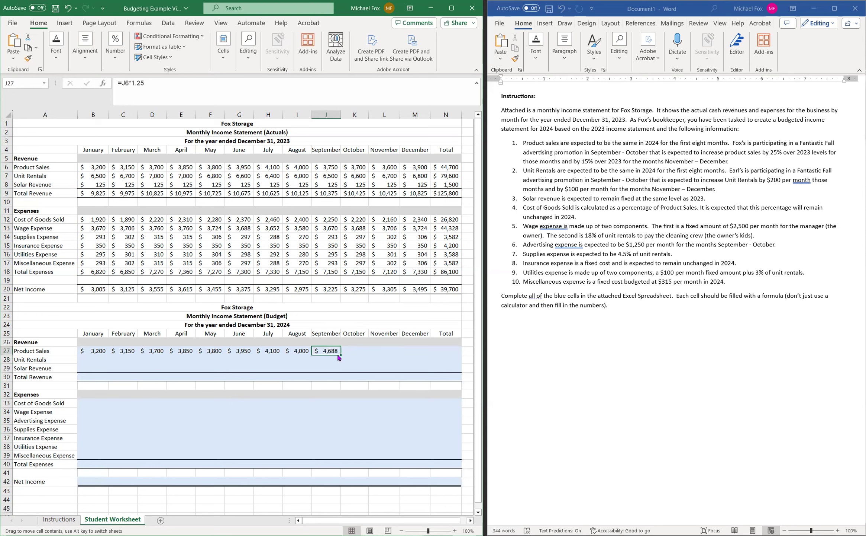
{"action": "left_click_drag", "start_coordinate": [342, 354], "coordinate": [366, 357]}
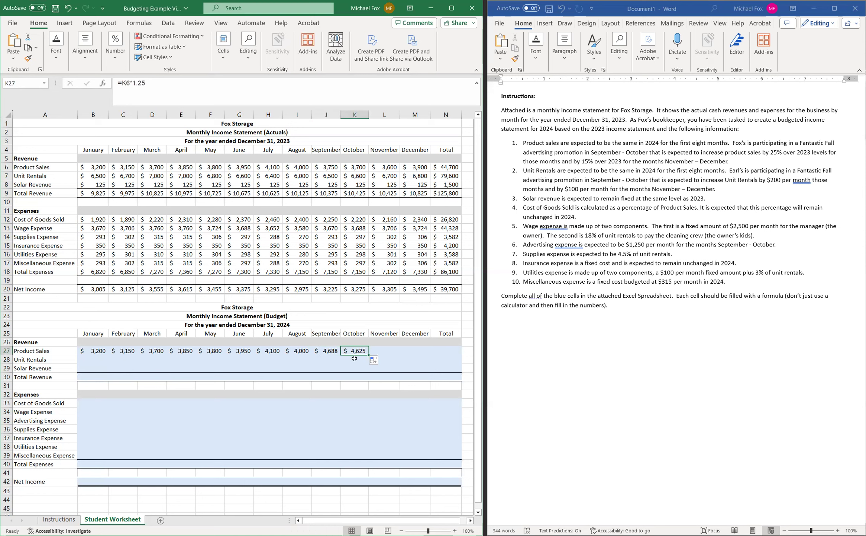
Step: Calculate November's budgeted Product Sales as =L6*1.15 and fill the formula into December
{"action": "left_click", "coordinate": [383, 350]}
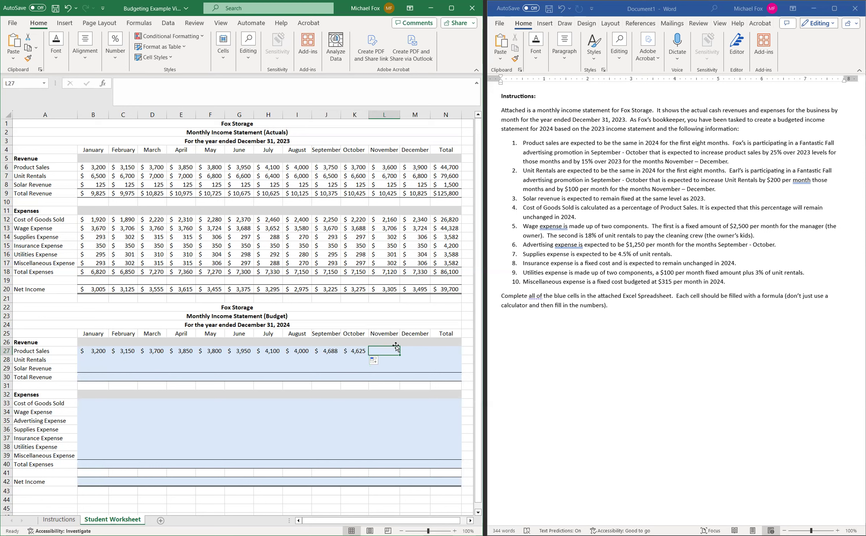
{"action": "type", "text": "="}
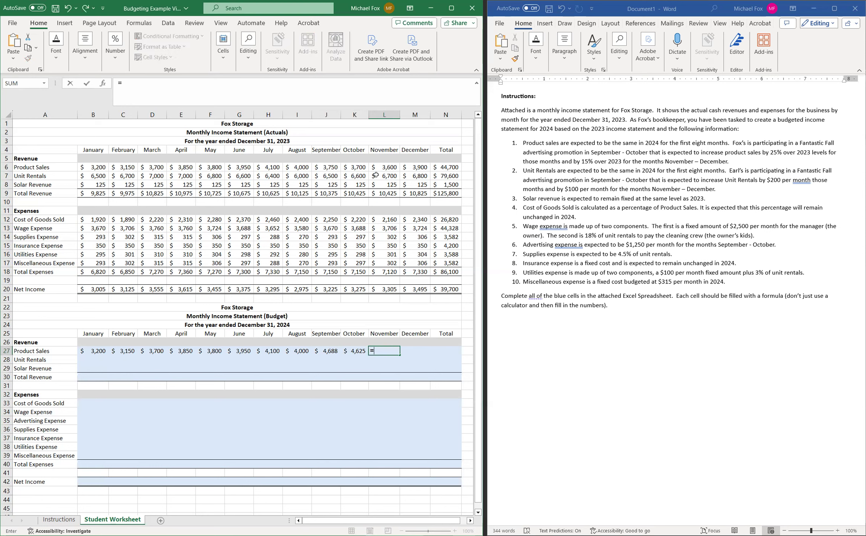
{"action": "left_click", "coordinate": [379, 169]}
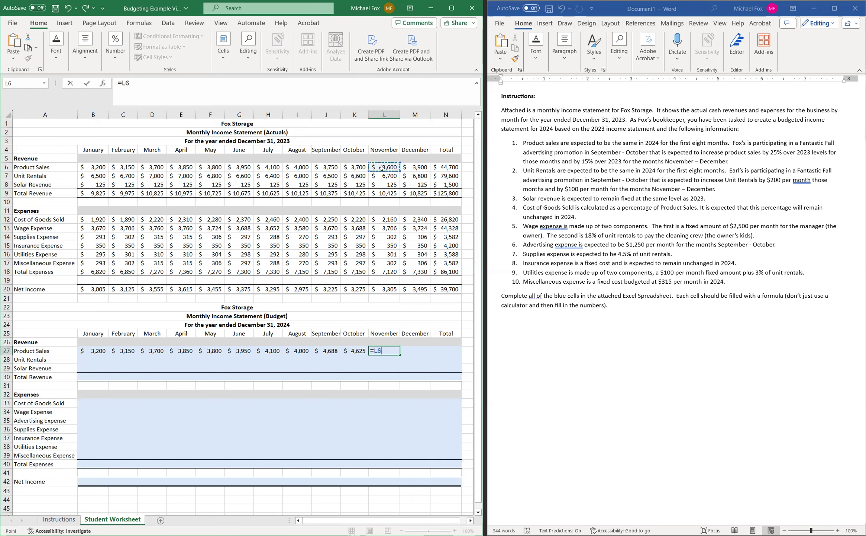
{"action": "type", "text": "*1.15"}
{"action": "key", "text": "Return"}
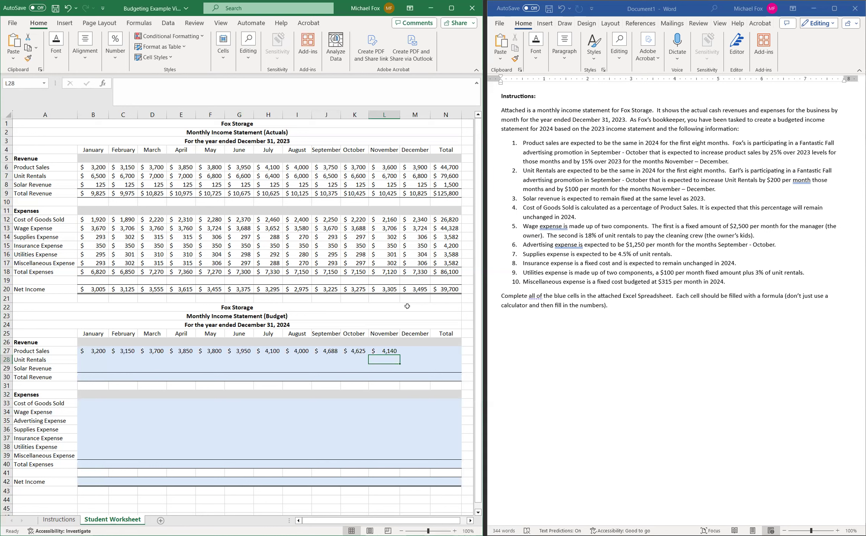
{"action": "left_click", "coordinate": [388, 350]}
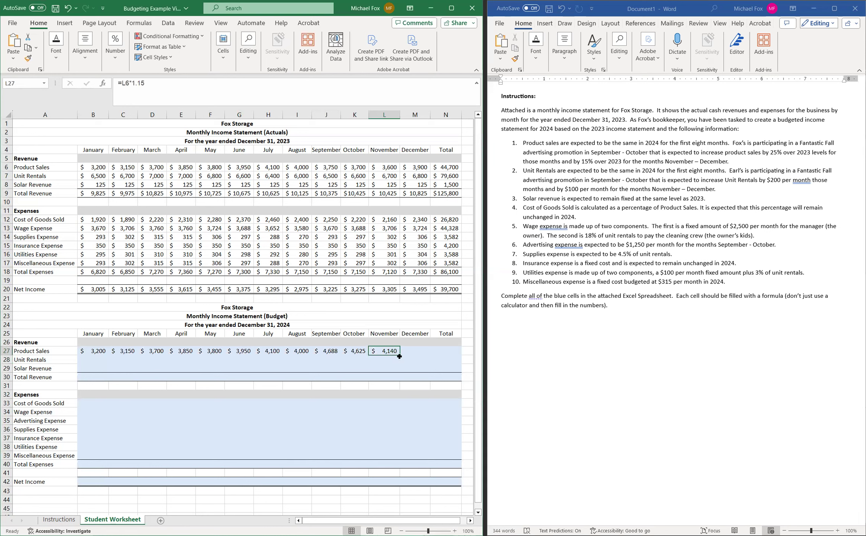
{"action": "left_click_drag", "start_coordinate": [400, 356], "coordinate": [415, 352]}
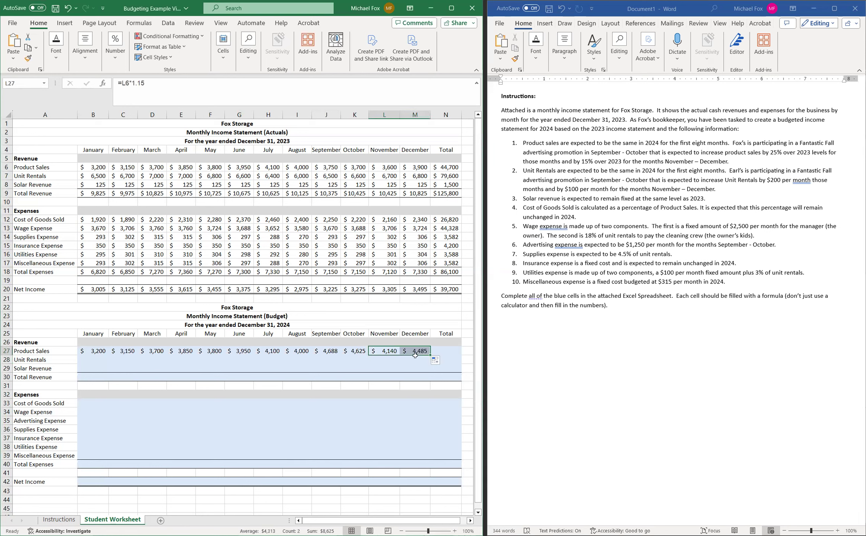
{"action": "left_click", "coordinate": [414, 352]}
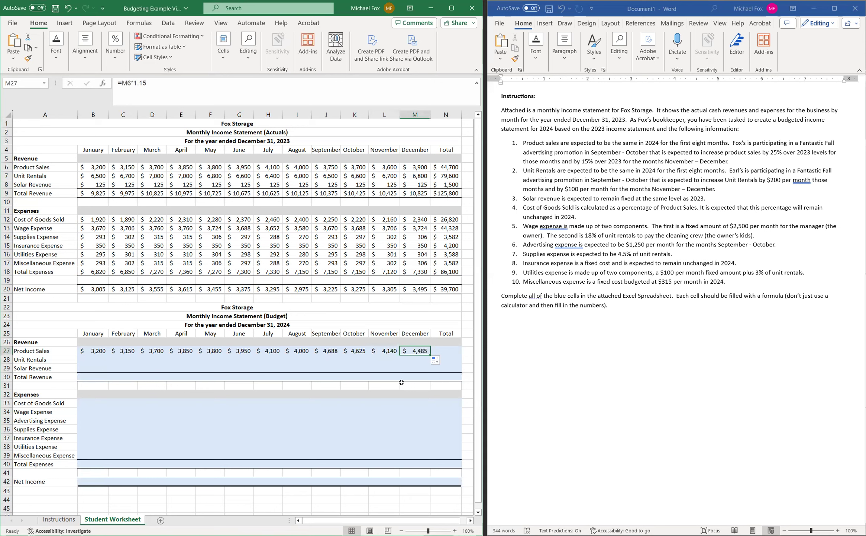
Step: Link January's budgeted Unit Rentals to the 2023 actual with =B7 and fill the formula through August
{"action": "left_click", "coordinate": [93, 360]}
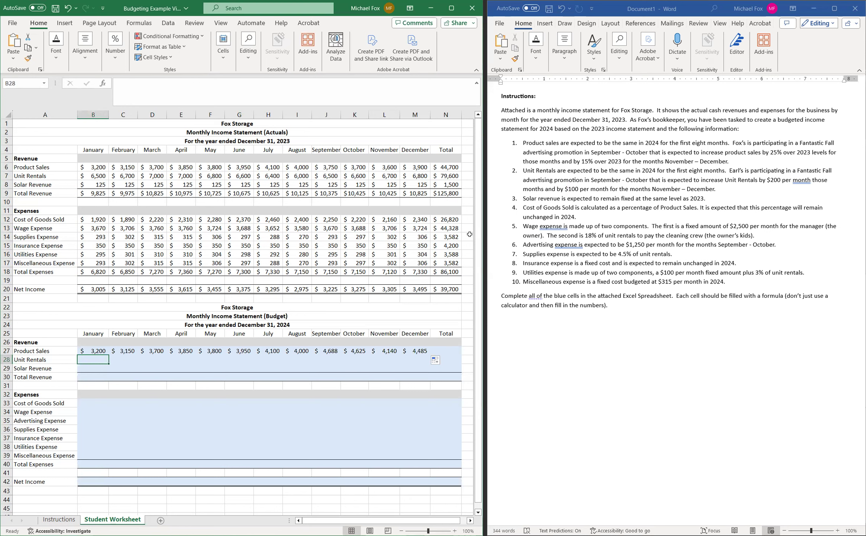
{"action": "type", "text": "="}
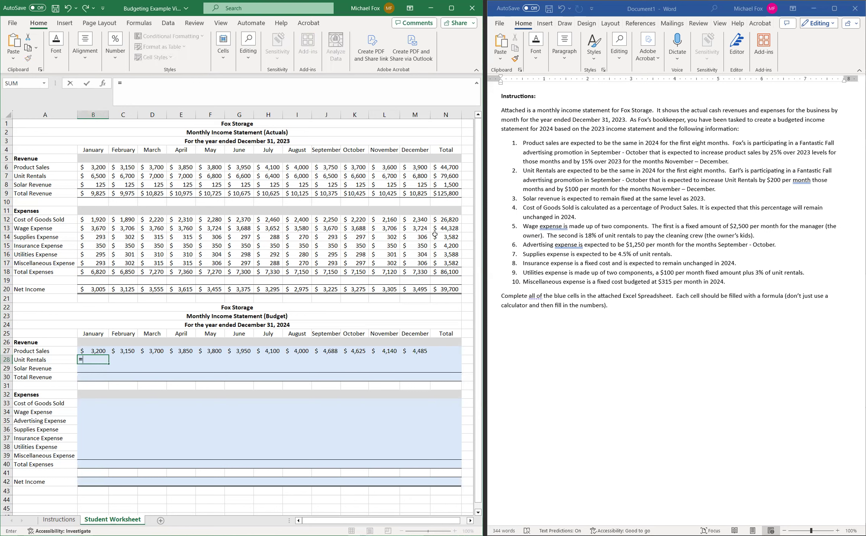
{"action": "left_click", "coordinate": [92, 175]}
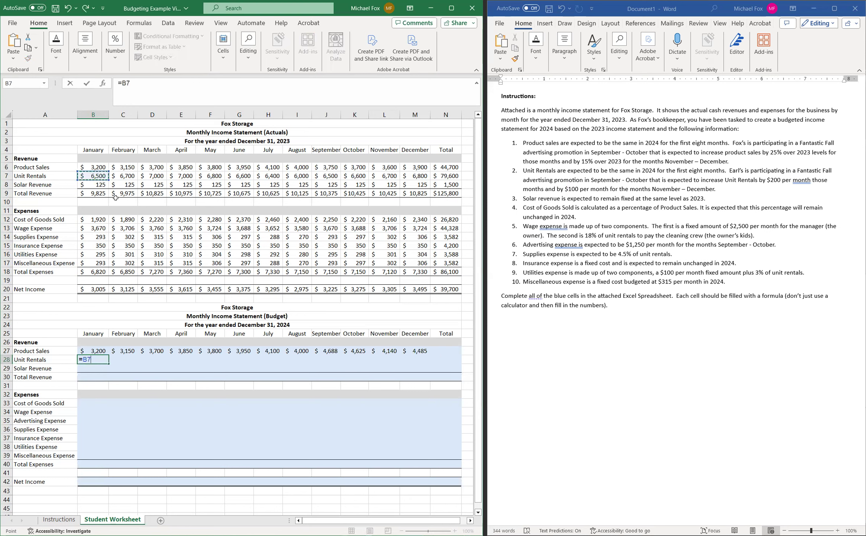
{"action": "key", "text": "Return"}
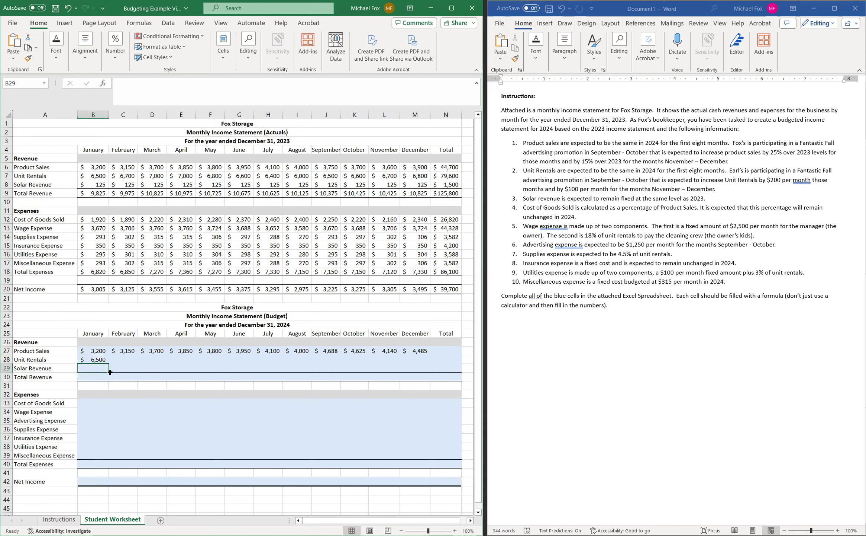
{"action": "left_click", "coordinate": [100, 360]}
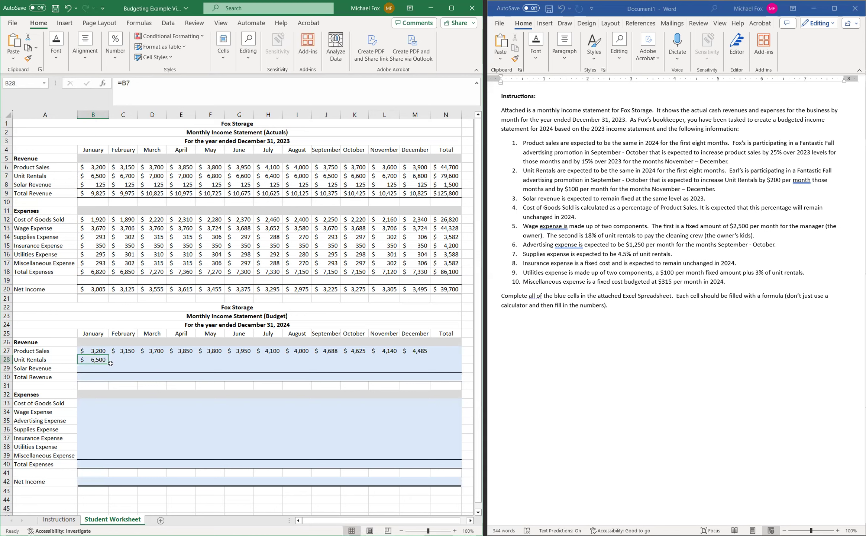
{"action": "left_click_drag", "start_coordinate": [108, 364], "coordinate": [312, 367]}
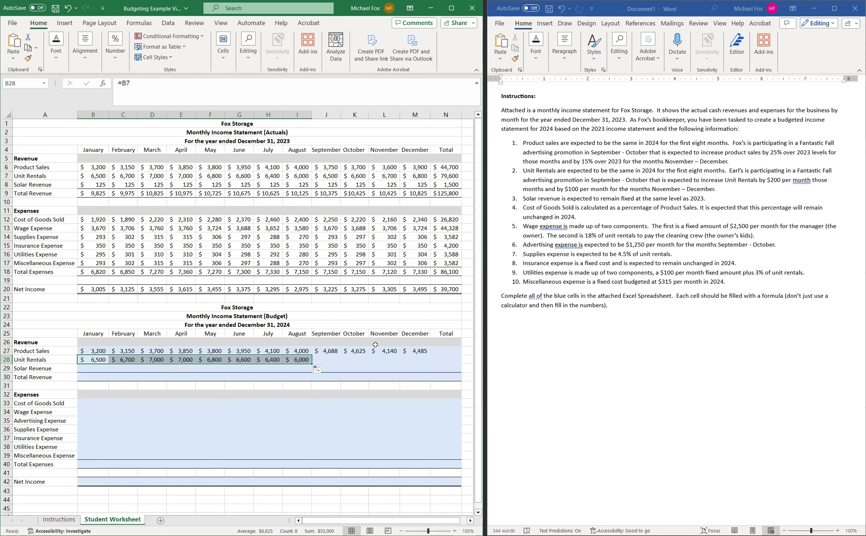
Step: Calculate September's budgeted Unit Rentals as =J7+200 and fill the formula into October
{"action": "left_click", "coordinate": [325, 360]}
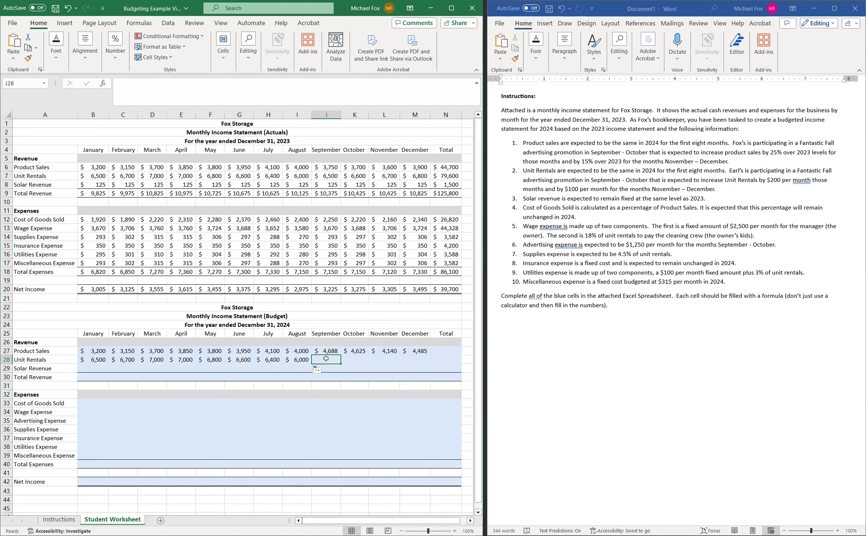
{"action": "type", "text": "="}
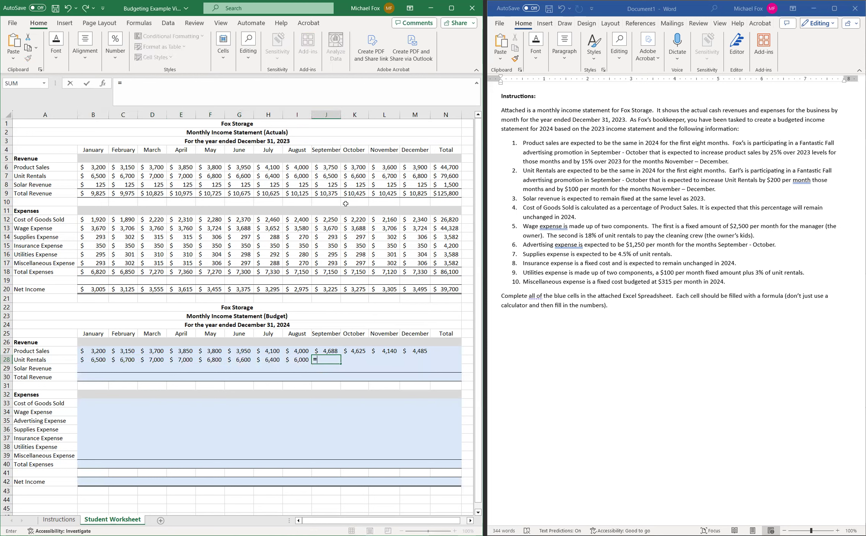
{"action": "left_click", "coordinate": [326, 175]}
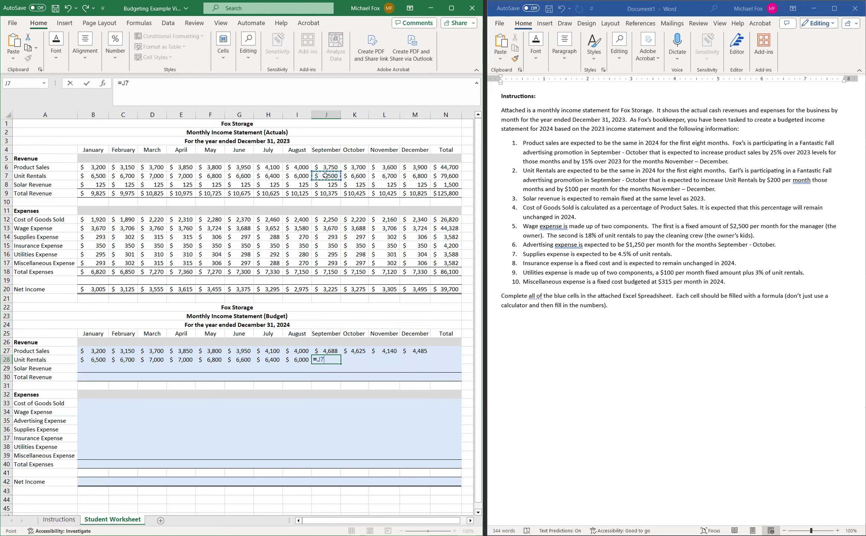
{"action": "type", "text": "+200"}
{"action": "key", "text": "Return"}
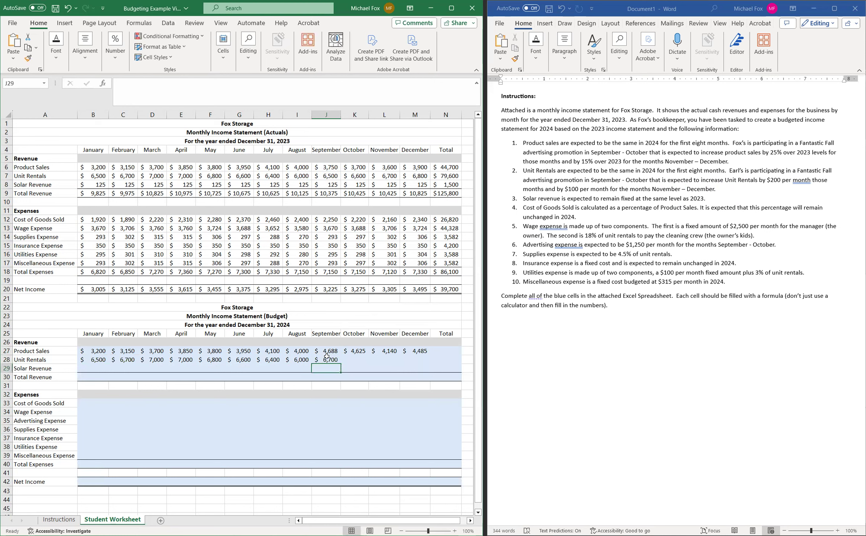
{"action": "left_click_drag", "start_coordinate": [324, 357], "coordinate": [324, 353]}
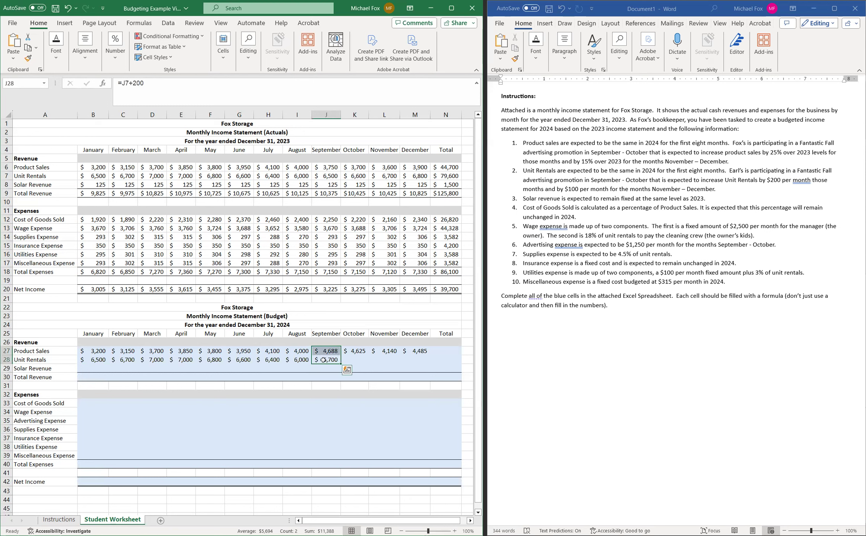
{"action": "left_click", "coordinate": [324, 360]}
{"action": "left_click_drag", "start_coordinate": [341, 363], "coordinate": [363, 366]}
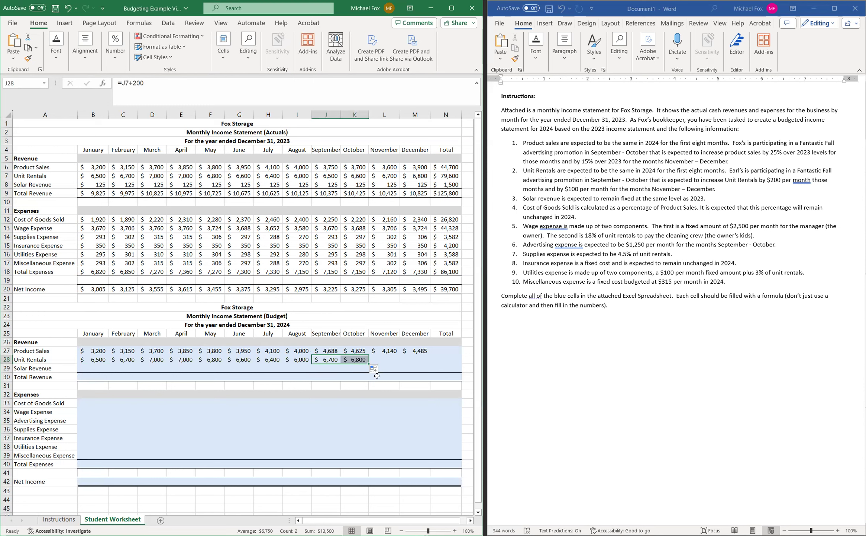
Step: Calculate November's budgeted Unit Rentals as =L7+100 and fill the formula into December
{"action": "left_click", "coordinate": [379, 357]}
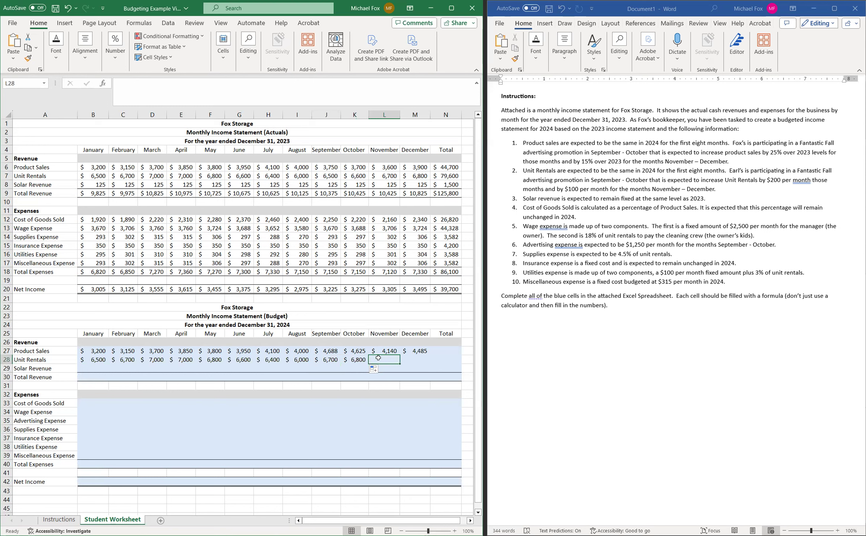
{"action": "type", "text": "="}
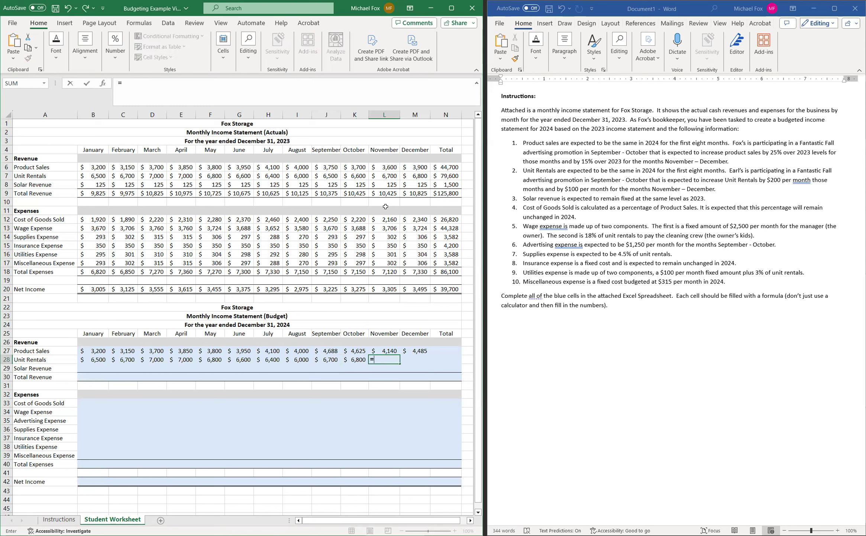
{"action": "left_click", "coordinate": [387, 176]}
{"action": "type", "text": "+100"}
{"action": "key", "text": "Return"}
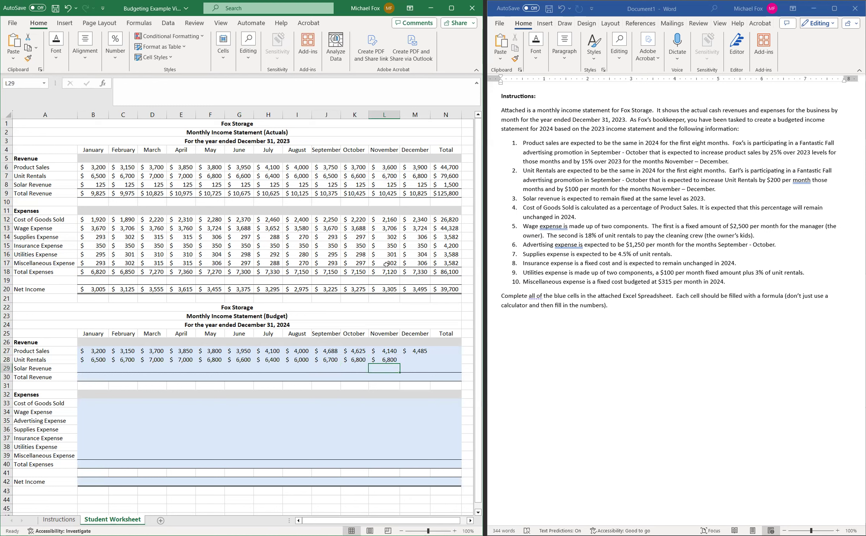
{"action": "left_click", "coordinate": [382, 358]}
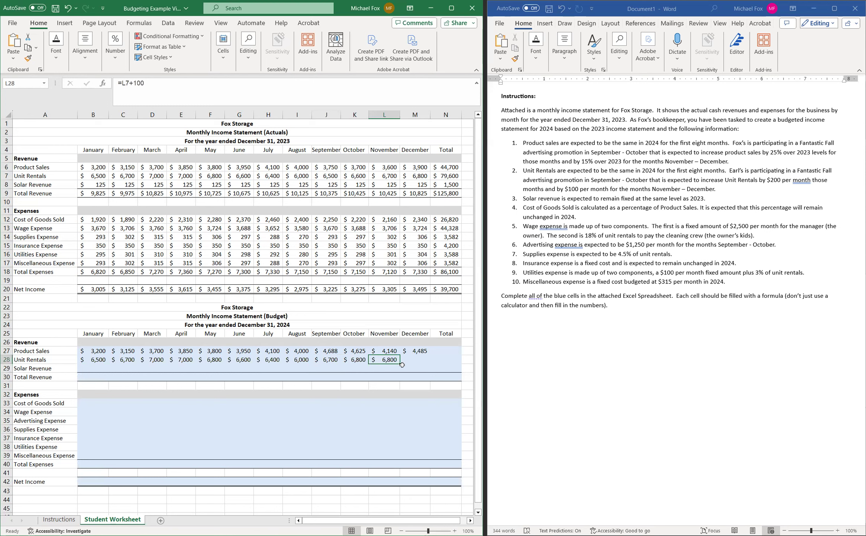
{"action": "left_click_drag", "start_coordinate": [400, 362], "coordinate": [415, 363]}
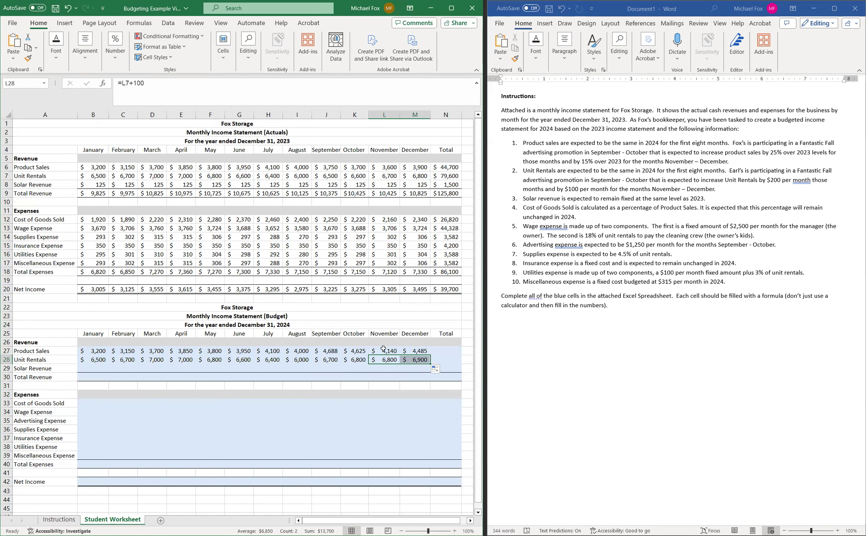
Step: Link January's budgeted Solar Revenue to the 2023 actual with =B8 and fill the formula through December
{"action": "left_click", "coordinate": [98, 366]}
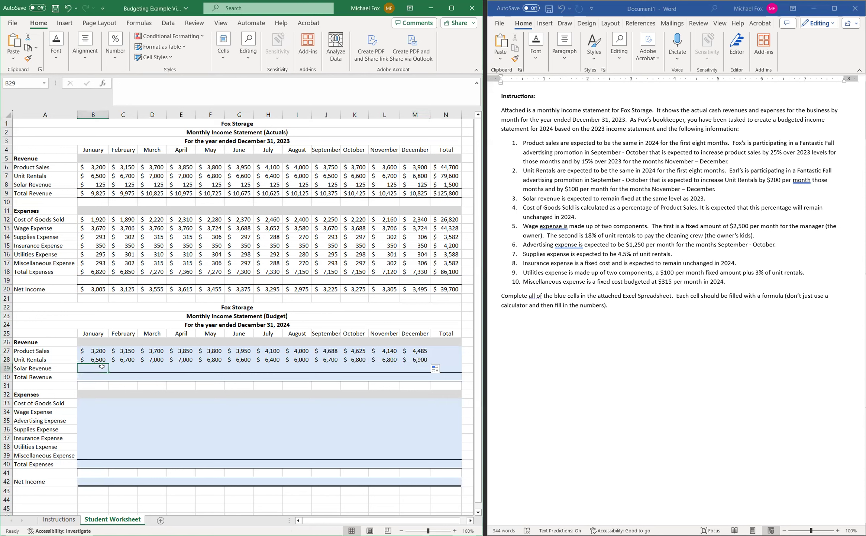
{"action": "type", "text": "="}
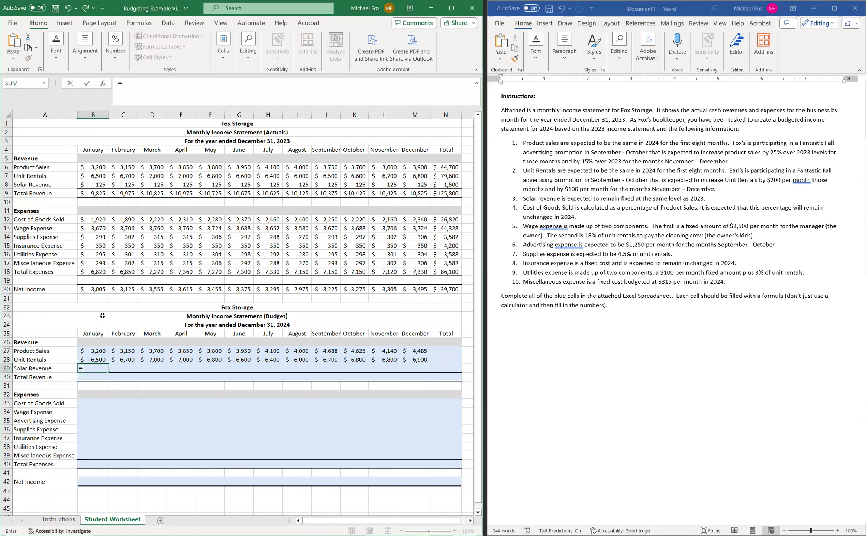
{"action": "left_click", "coordinate": [96, 184]}
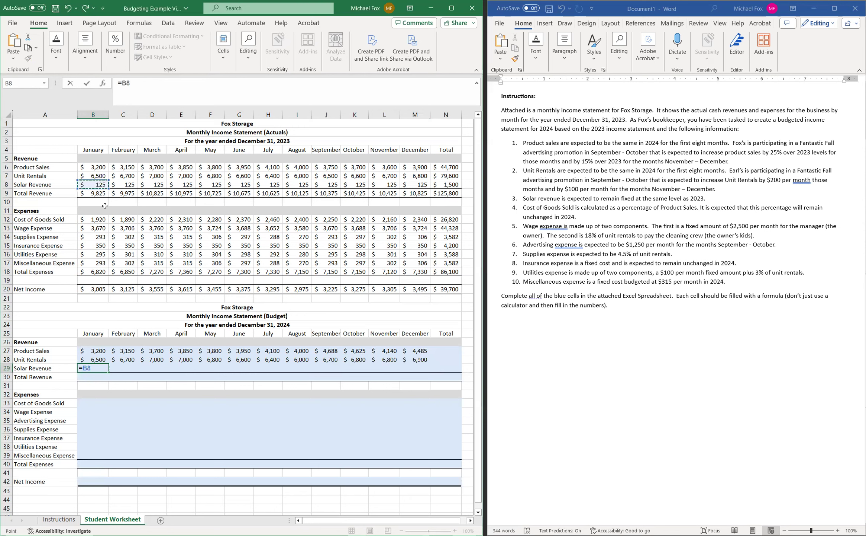
{"action": "key", "text": "Return"}
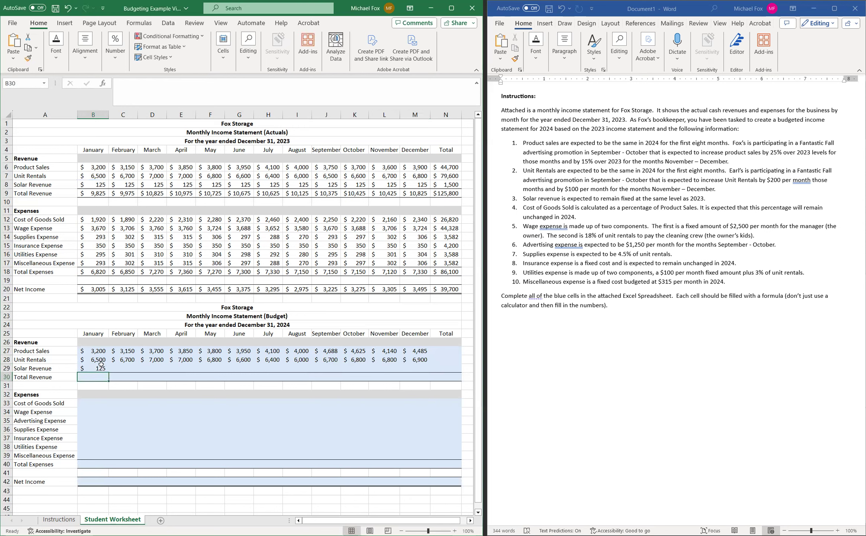
{"action": "left_click", "coordinate": [99, 368]}
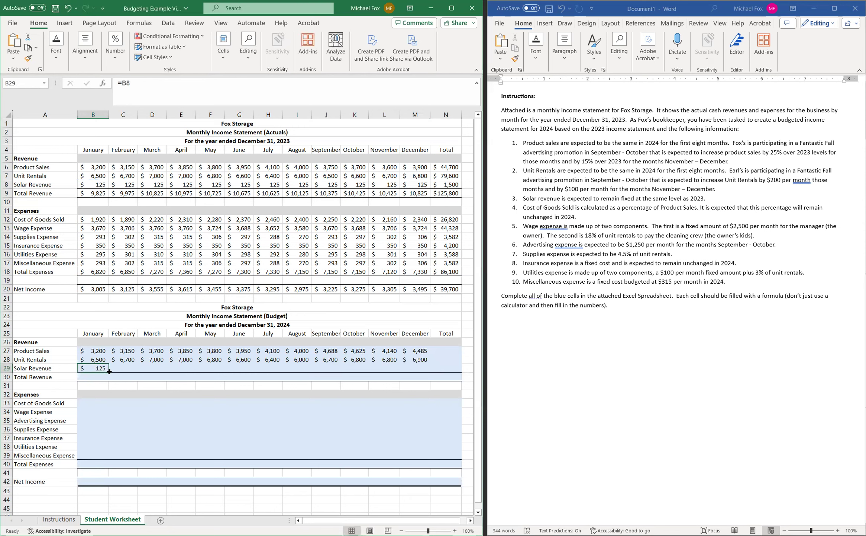
{"action": "left_click_drag", "start_coordinate": [108, 372], "coordinate": [417, 376]}
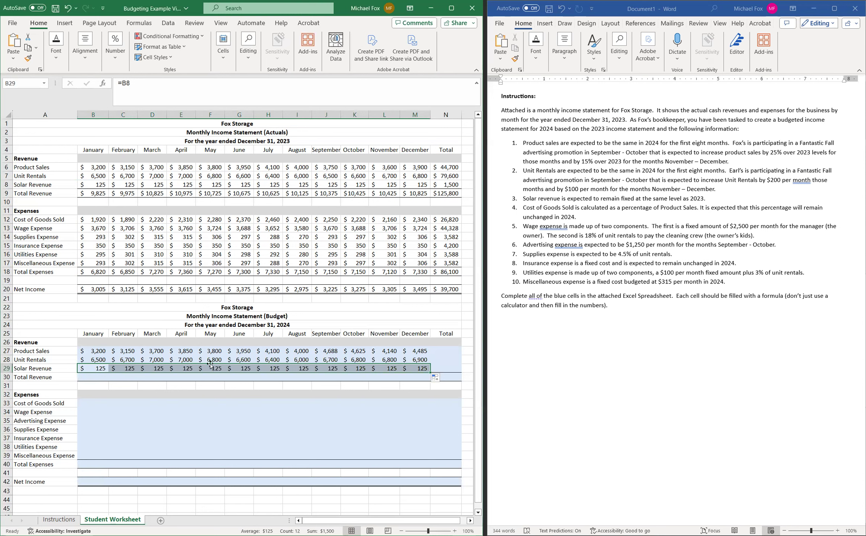
Step: Sum January's budgeted Total Revenue with =SUM(B27:B29) and fill the formula across through the Total column
{"action": "left_click", "coordinate": [101, 377]}
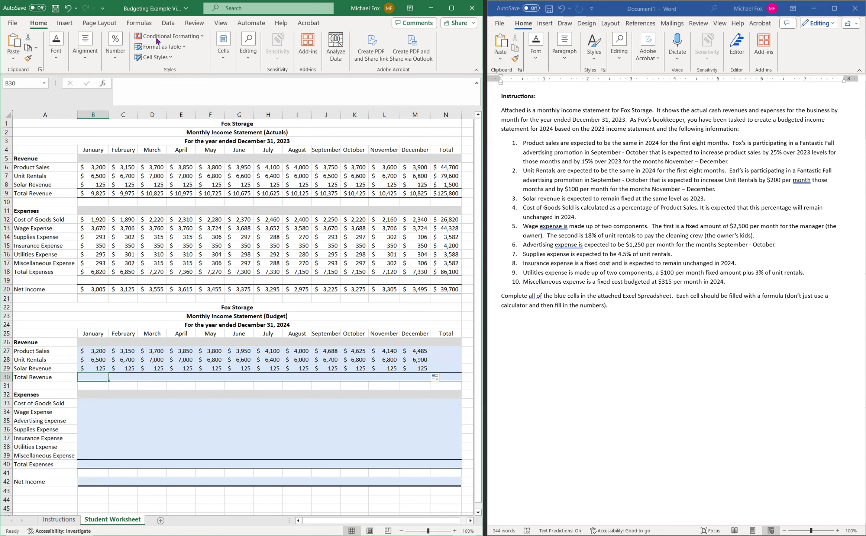
{"action": "left_click", "coordinate": [141, 25]}
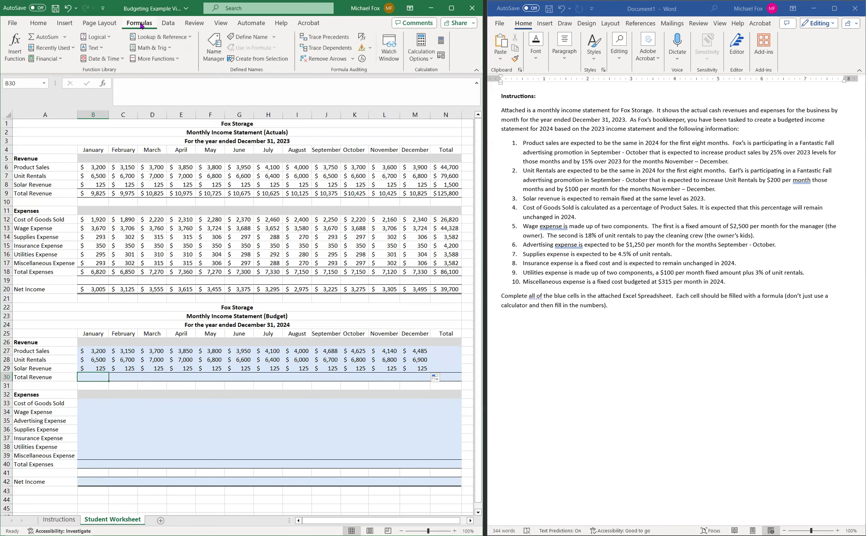
{"action": "left_click", "coordinate": [57, 40]}
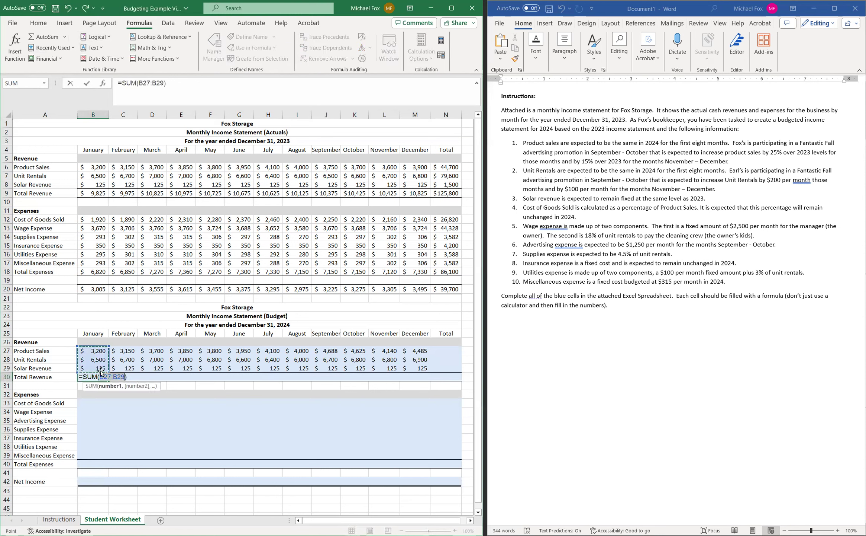
{"action": "key", "text": "Return"}
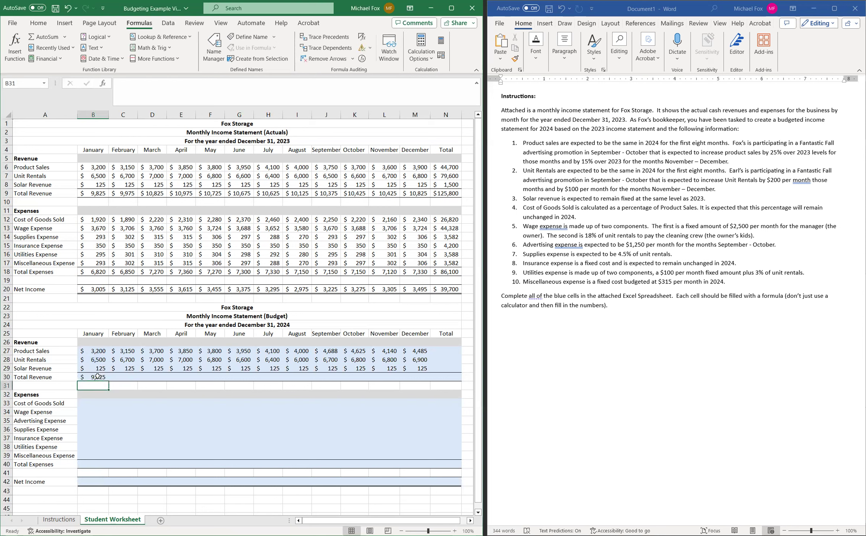
{"action": "left_click", "coordinate": [97, 376]}
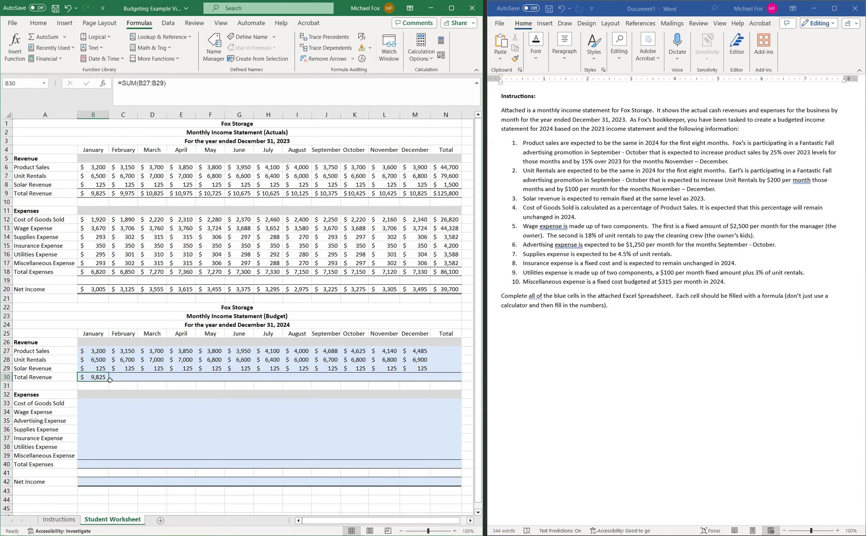
{"action": "left_click_drag", "start_coordinate": [110, 379], "coordinate": [448, 388]}
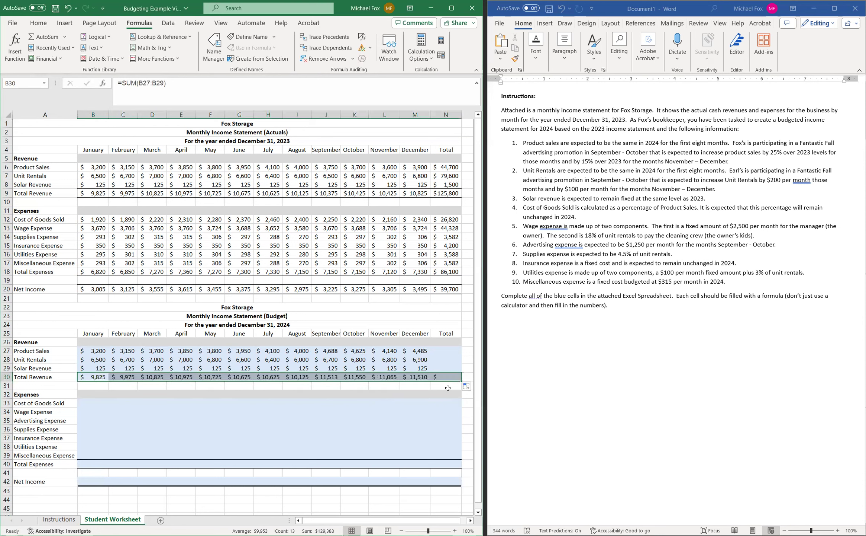
Step: Total the year's budgeted Product Sales with =SUM(B27:M27) and fill the formula down through Solar Revenue
{"action": "left_click", "coordinate": [443, 349]}
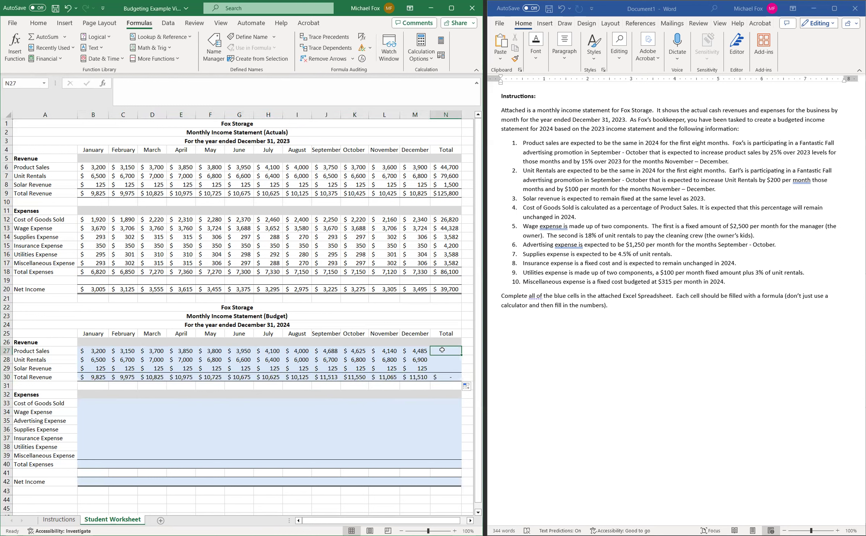
{"action": "left_click", "coordinate": [32, 35]}
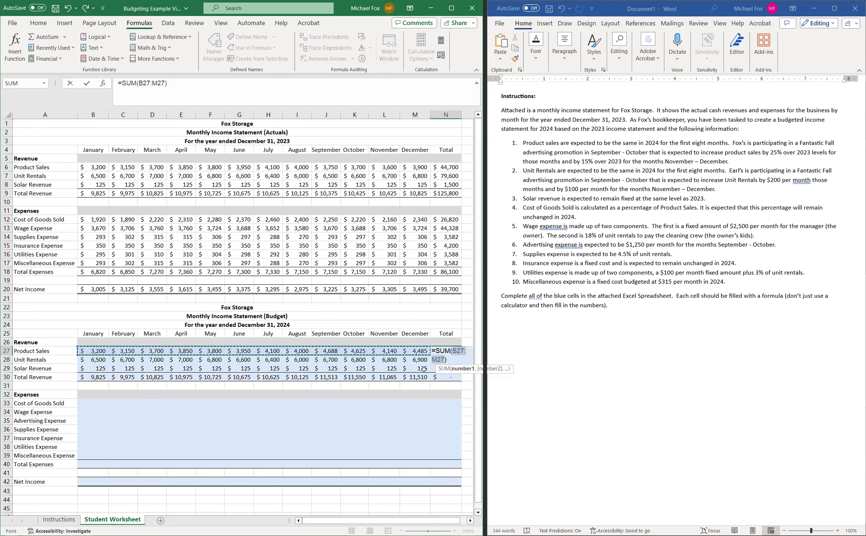
{"action": "key", "text": "ctrl+Return"}
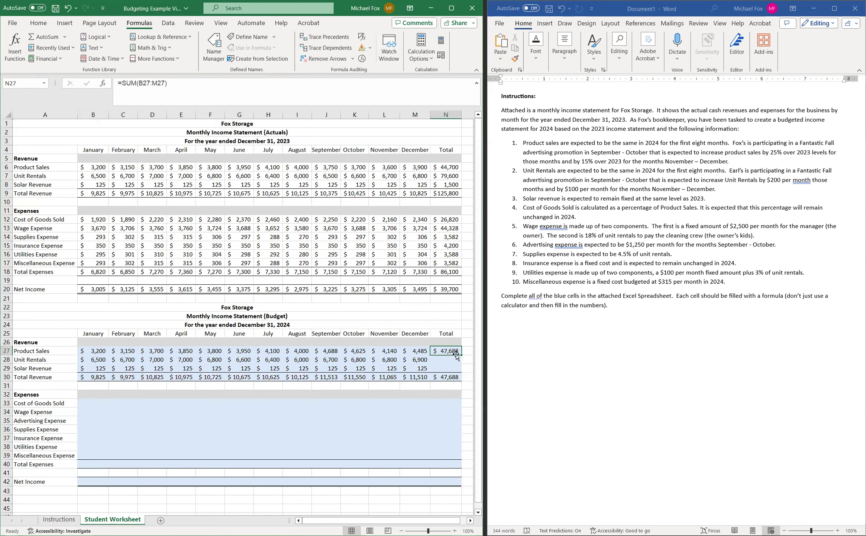
{"action": "left_click_drag", "start_coordinate": [461, 355], "coordinate": [460, 371]}
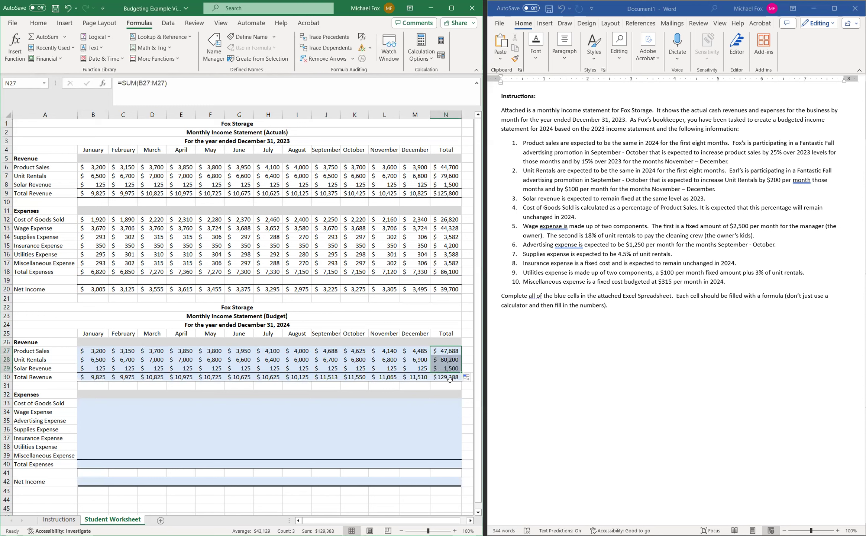
{"action": "left_click", "coordinate": [450, 379]}
{"action": "left_click", "coordinate": [427, 403]}
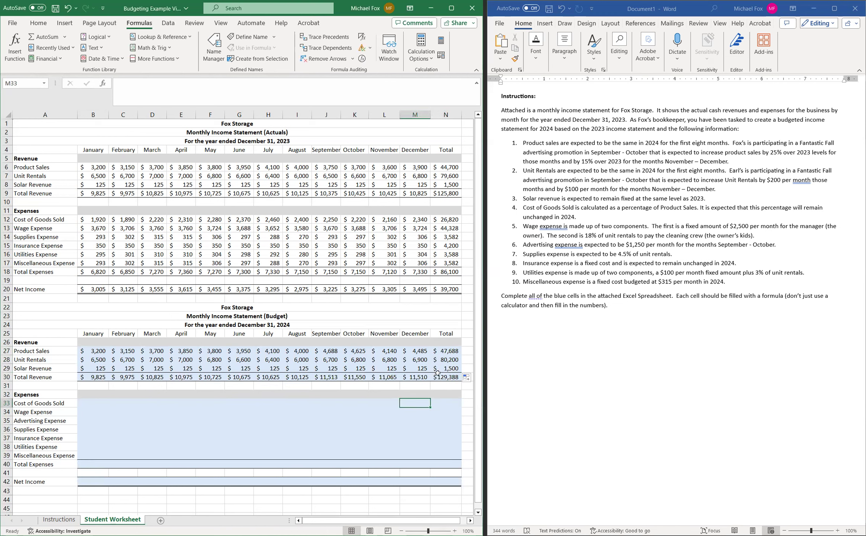
{"action": "left_click", "coordinate": [442, 379]}
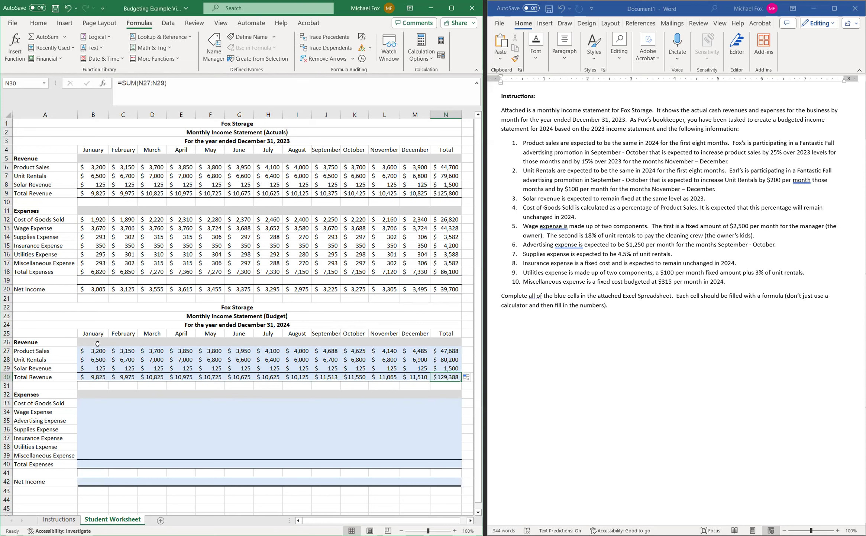
Step: Work out January 2023's Cost of Goods Sold share of Product Sales in B33 with =B12/B6, formatted as a percentage
{"action": "left_click", "coordinate": [91, 402]}
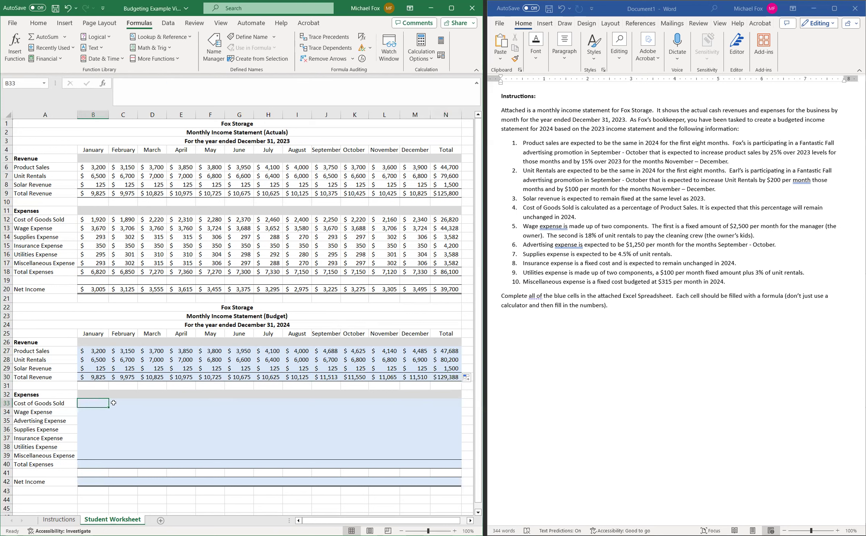
{"action": "type", "text": "="}
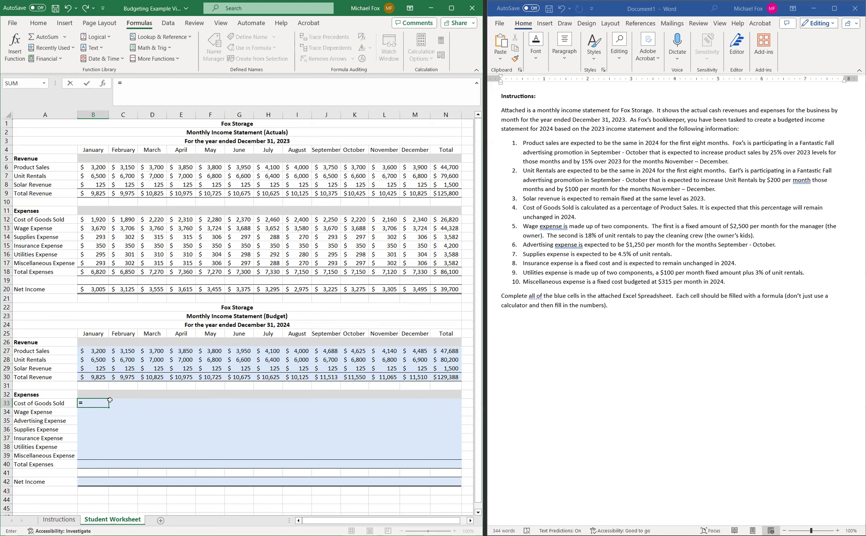
{"action": "left_click", "coordinate": [94, 221]}
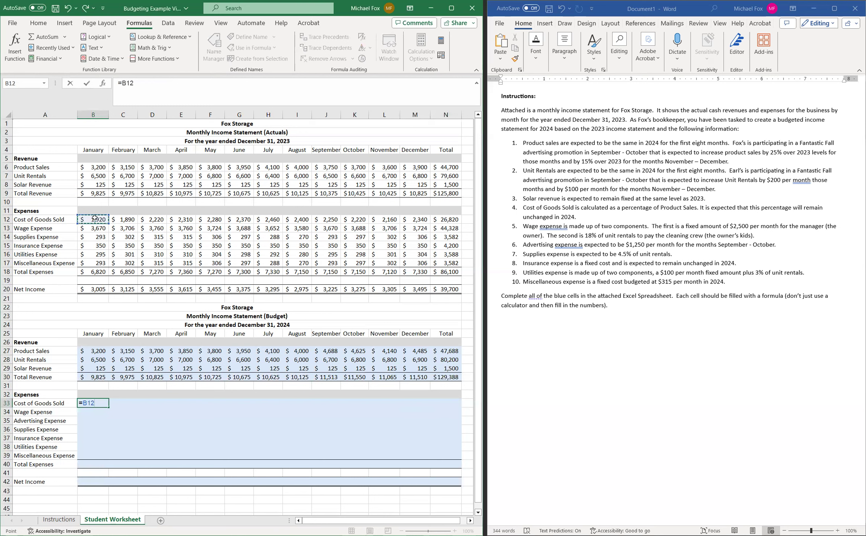
{"action": "type", "text": "/"}
{"action": "left_click", "coordinate": [95, 168]}
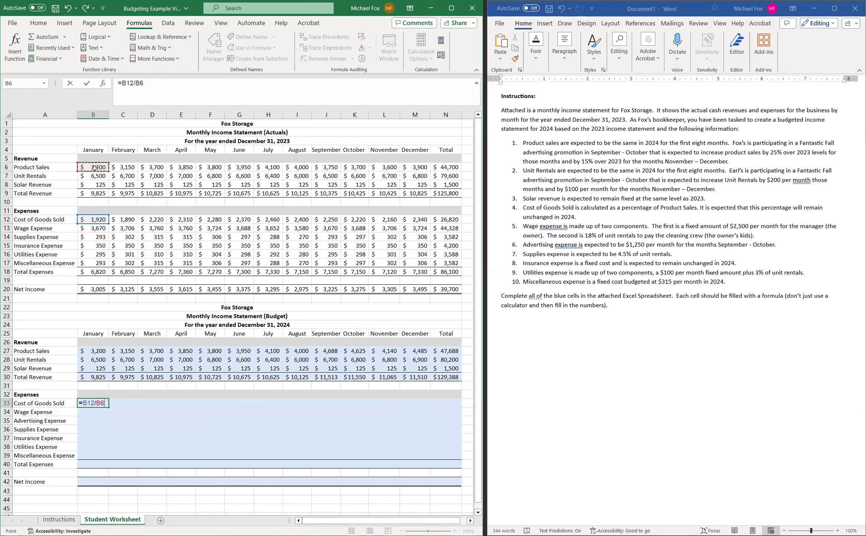
{"action": "key", "text": "Return"}
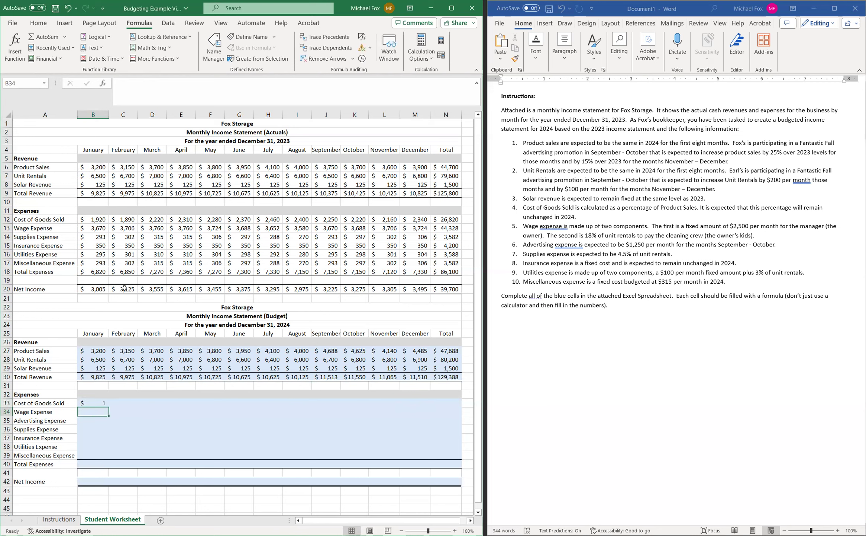
{"action": "left_click", "coordinate": [89, 403]}
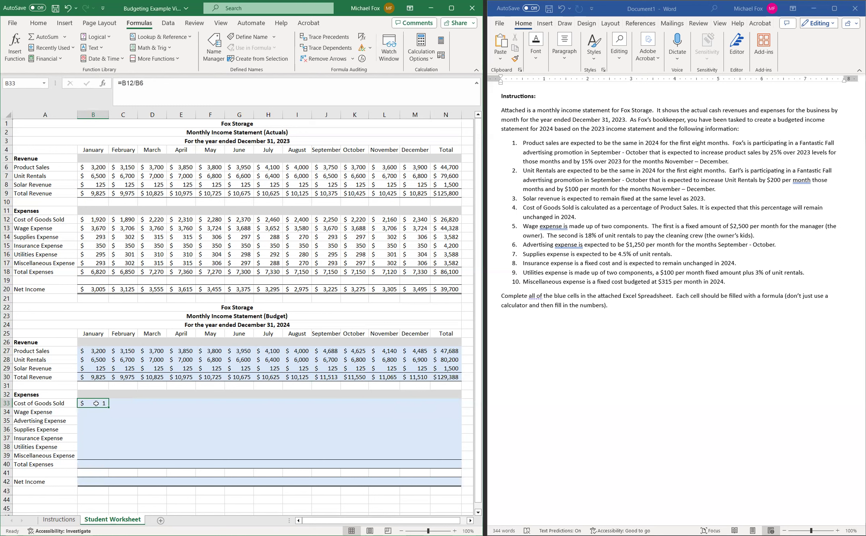
{"action": "left_click", "coordinate": [40, 24]}
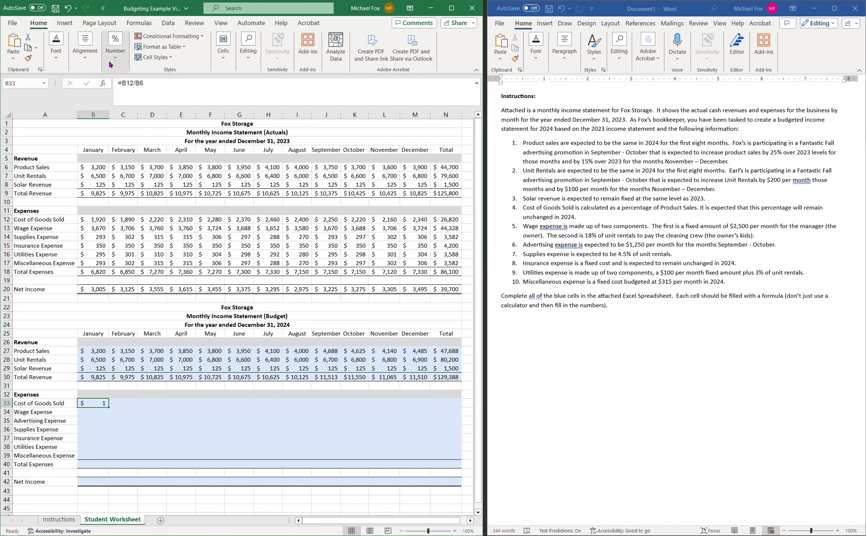
{"action": "left_click", "coordinate": [115, 40]}
{"action": "left_click", "coordinate": [128, 97]}
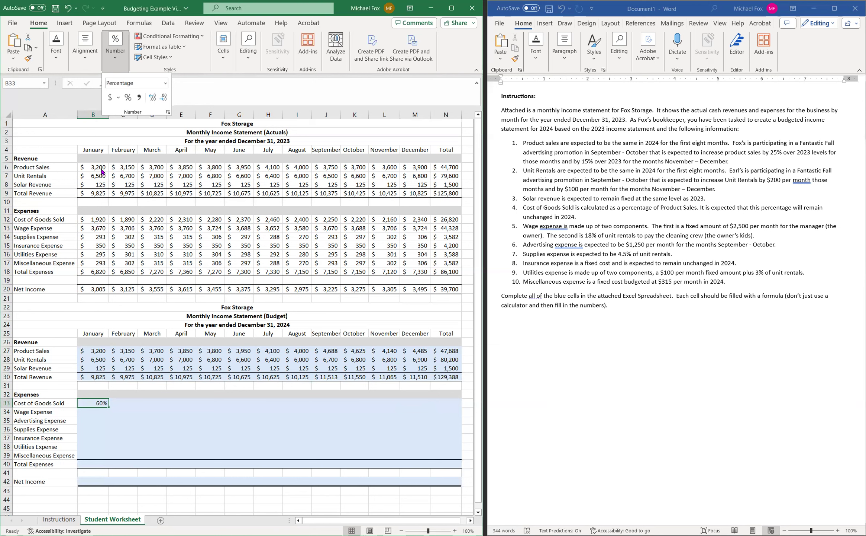
Step: Replace the formula in January's budgeted Cost of Goods Sold cell with =.6*B27
{"action": "left_click", "coordinate": [94, 404]}
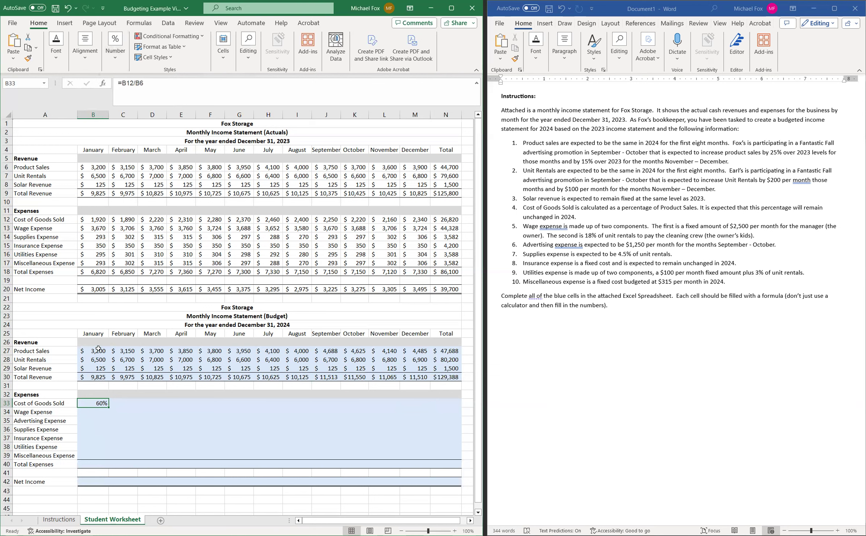
{"action": "type", "text": "="}
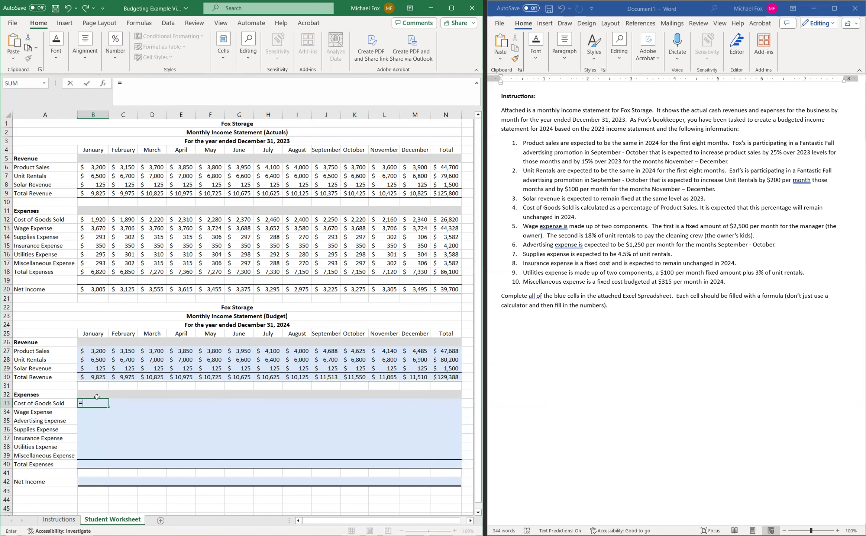
{"action": "type", "text": ".6*"}
{"action": "left_click", "coordinate": [95, 351]}
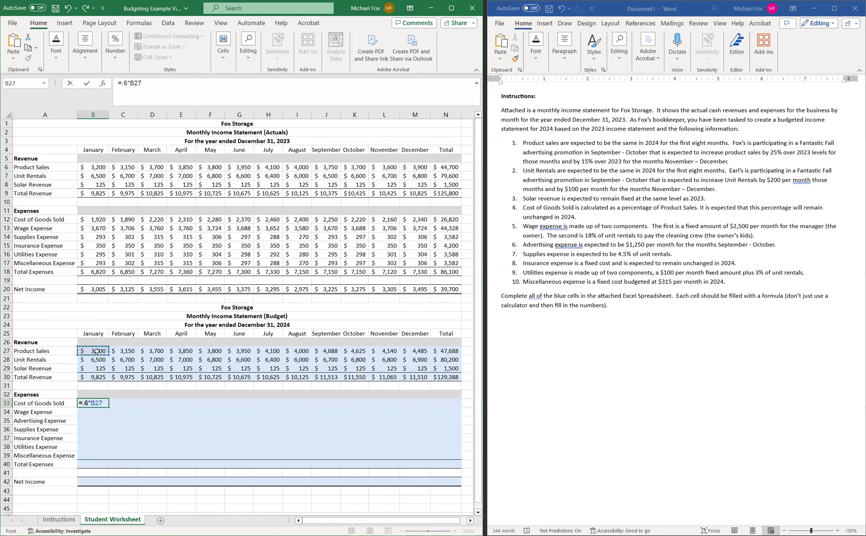
{"action": "key", "text": "Return"}
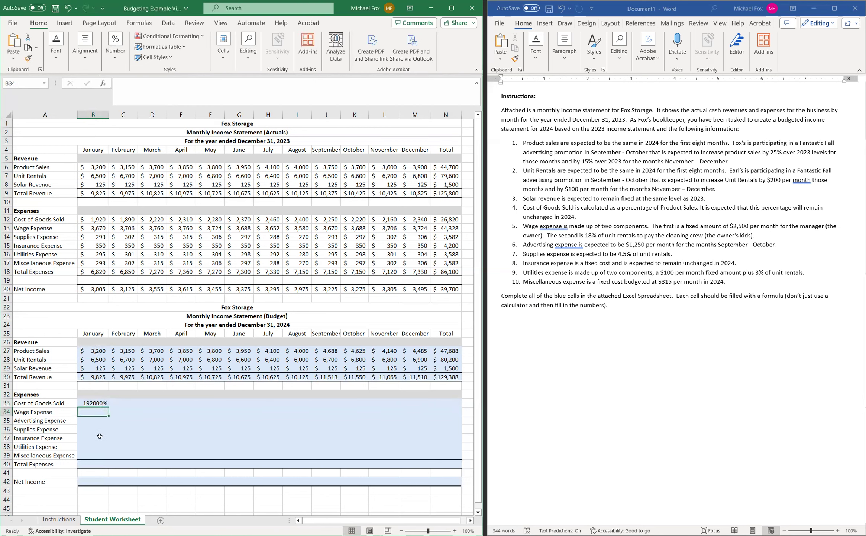
Step: Format January's budgeted Cost of Goods Sold in B33 as Accounting with no decimal places
{"action": "left_click", "coordinate": [96, 402]}
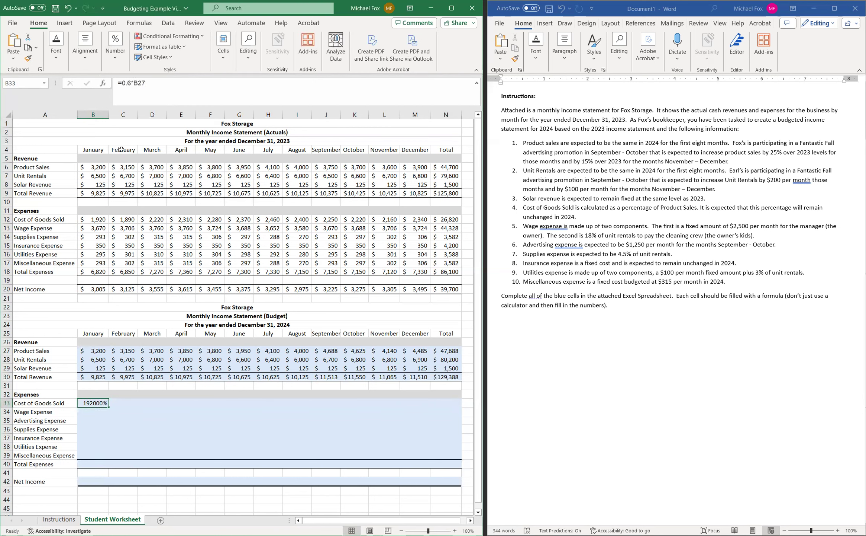
{"action": "left_click", "coordinate": [118, 55]}
{"action": "left_click", "coordinate": [110, 98]}
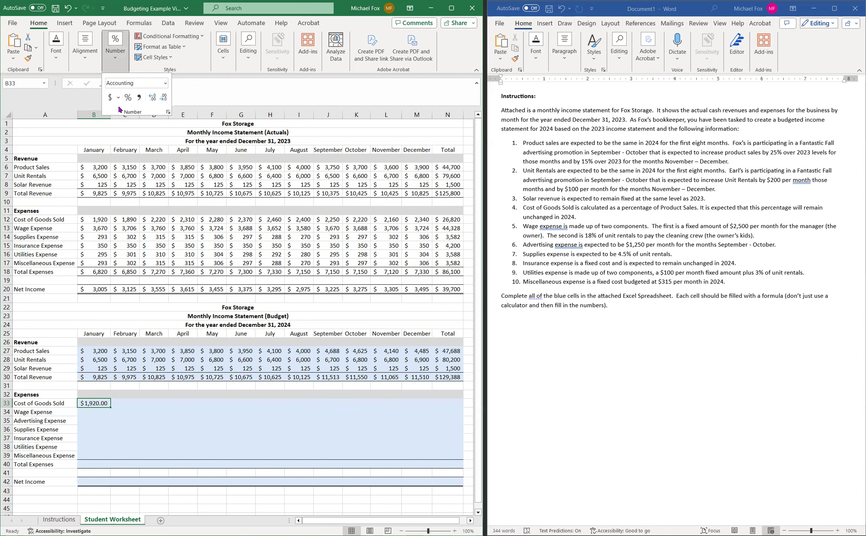
{"action": "left_click", "coordinate": [163, 97]}
{"action": "left_click", "coordinate": [163, 98]}
{"action": "left_click", "coordinate": [102, 409]}
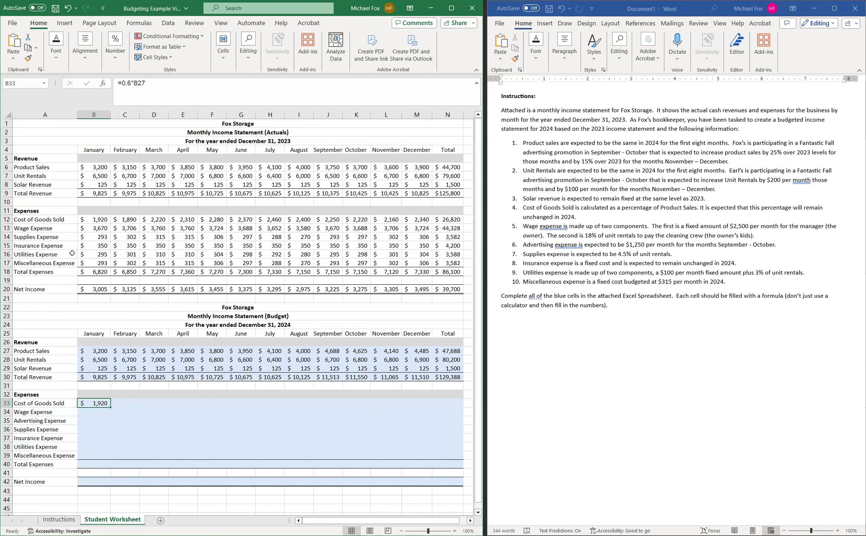
Step: Compare with January's 2023 Cost of Goods Sold and Product Sales, and fill the budgeted Cost of Goods Sold formula across through December
{"action": "left_click", "coordinate": [95, 220]}
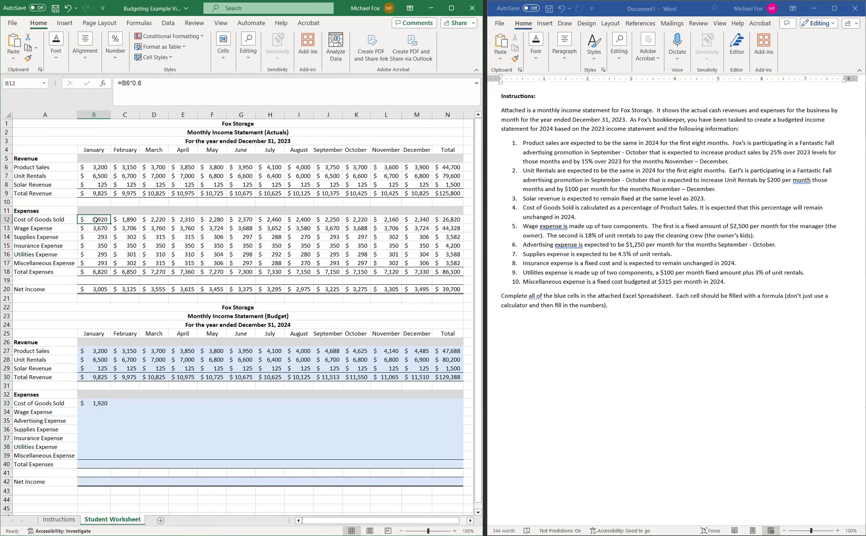
{"action": "left_click", "coordinate": [93, 166]}
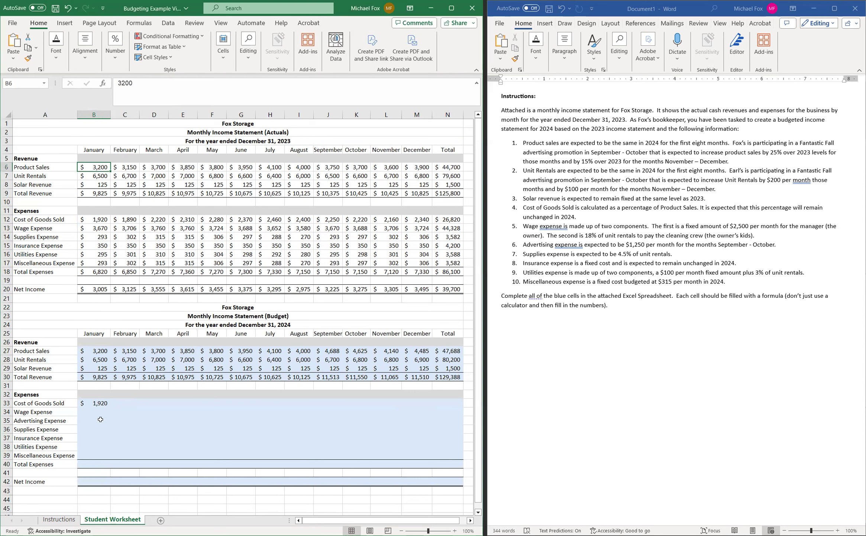
{"action": "left_click", "coordinate": [96, 402]}
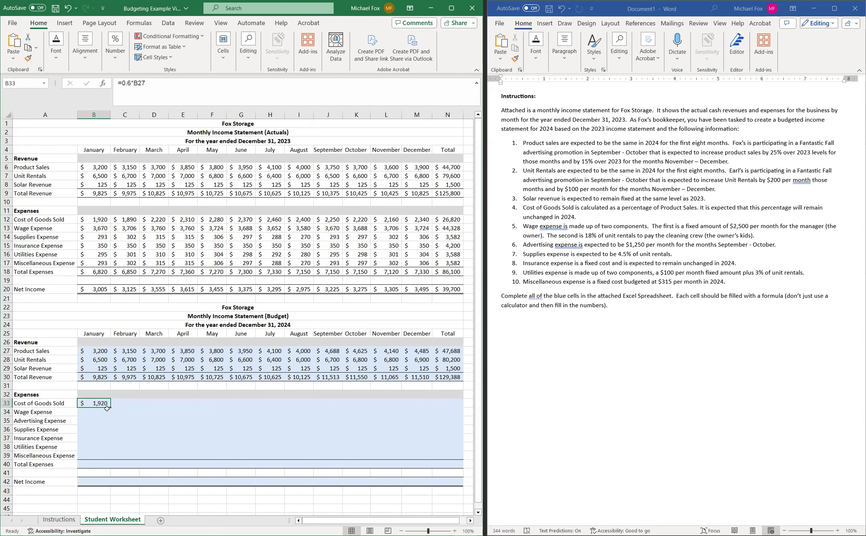
{"action": "left_click_drag", "start_coordinate": [110, 407], "coordinate": [420, 411]}
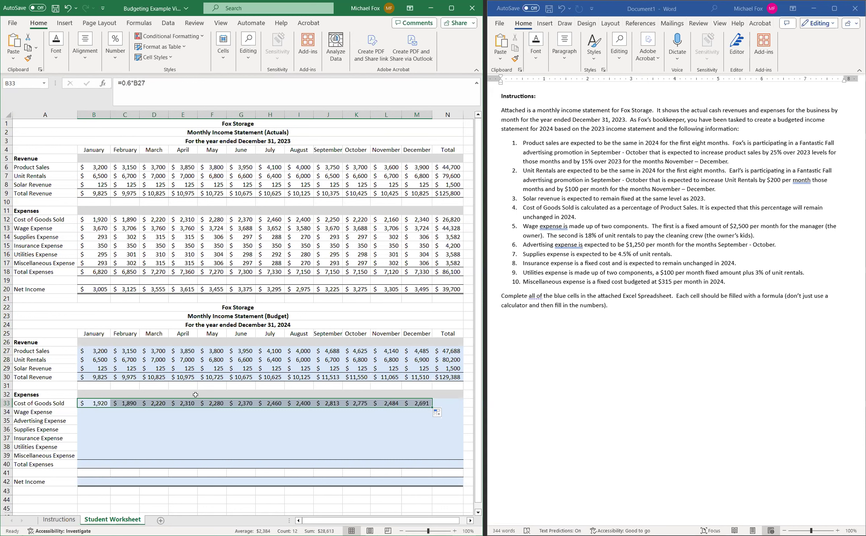
Step: Calculate January's budgeted Wage Expense with =2500+(.18*B28) and fill the formula across through December
{"action": "left_click", "coordinate": [101, 411]}
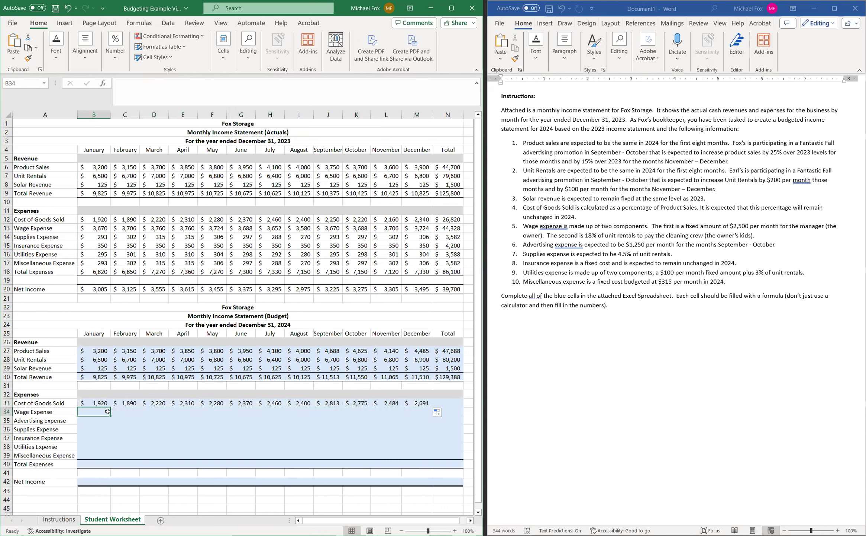
{"action": "type", "text": "="}
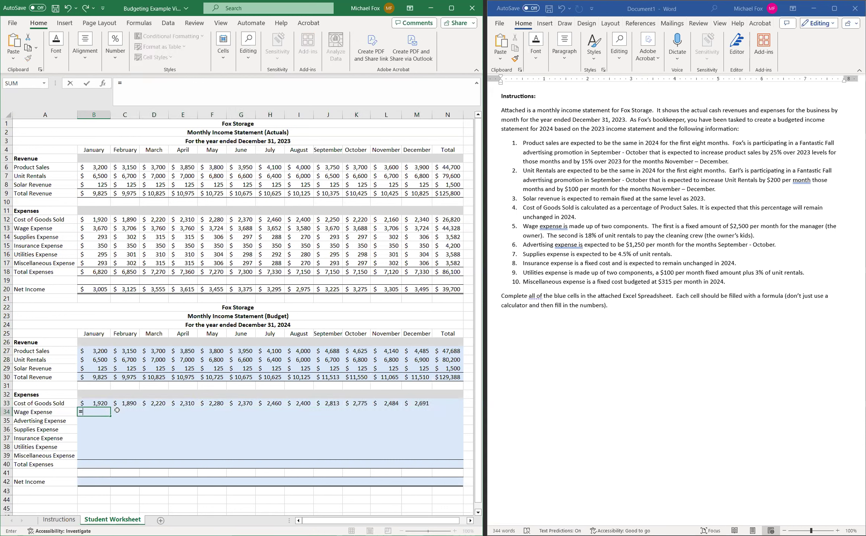
{"action": "type", "text": "2500+("}
{"action": "type", "text": ".18*"}
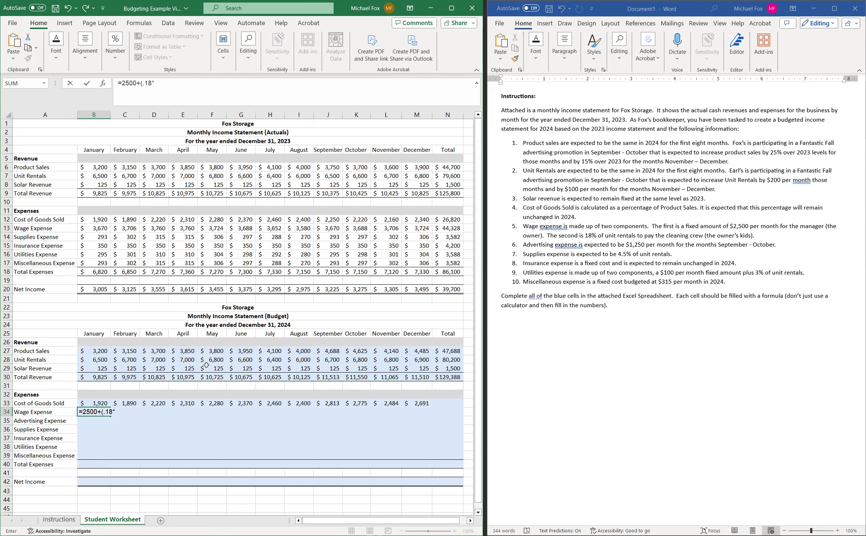
{"action": "left_click", "coordinate": [97, 359]}
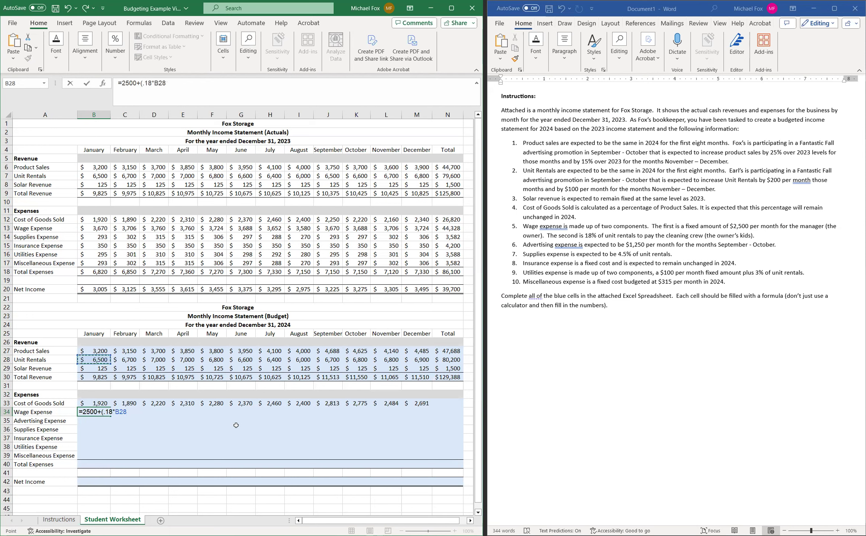
{"action": "type", "text": ")"}
{"action": "key", "text": "Return"}
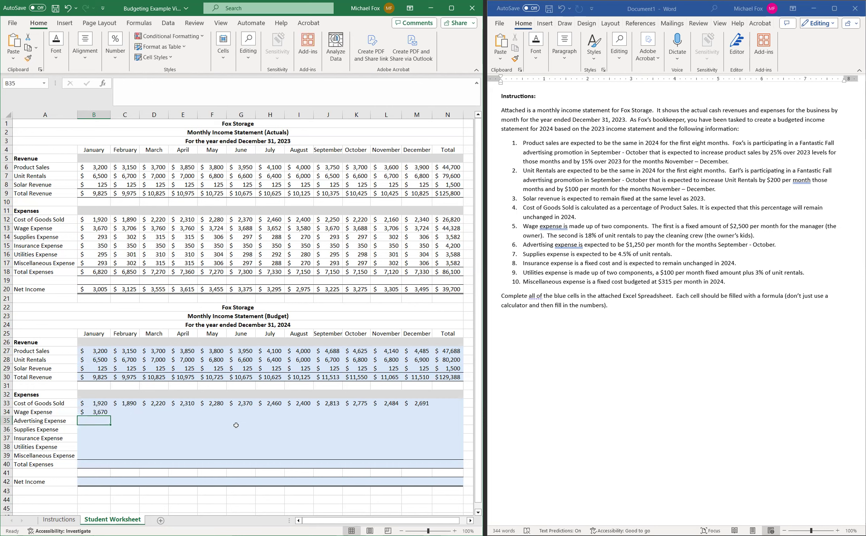
{"action": "left_click", "coordinate": [104, 411]}
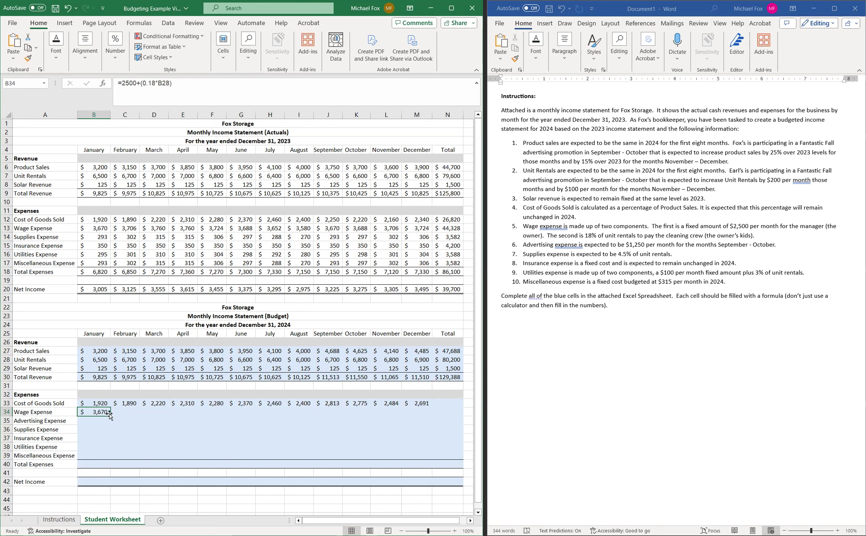
{"action": "left_click_drag", "start_coordinate": [110, 416], "coordinate": [427, 436]}
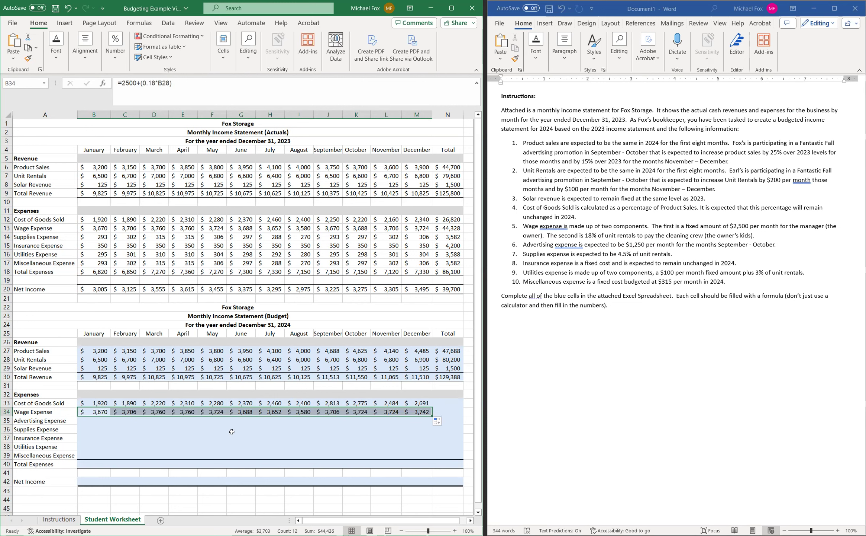
Step: Enter 0 for January's budgeted Advertising Expense and fill it across through August
{"action": "left_click", "coordinate": [106, 420]}
{"action": "type", "text": "0"}
{"action": "key", "text": "Tab"}
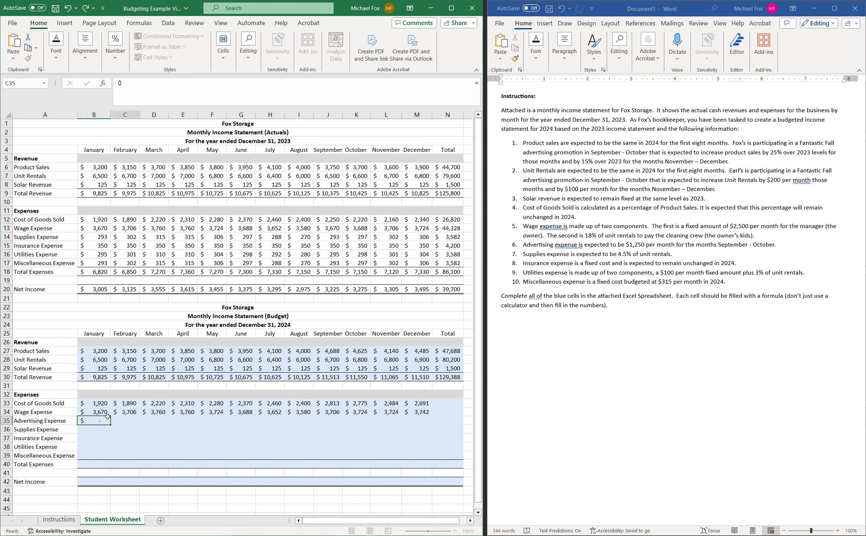
{"action": "left_click", "coordinate": [91, 424]}
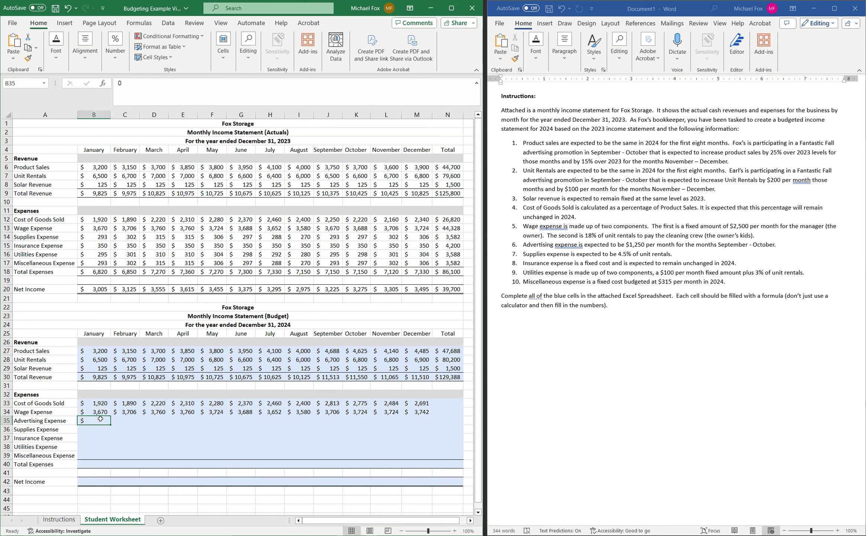
{"action": "left_click_drag", "start_coordinate": [111, 424], "coordinate": [309, 425]}
Step: Set the budgeted Advertising Expense to 1,250 for September and October, and to 0 for November and December
{"action": "left_click", "coordinate": [329, 421]}
{"action": "type", "text": "1,250"}
{"action": "key", "text": "Tab"}
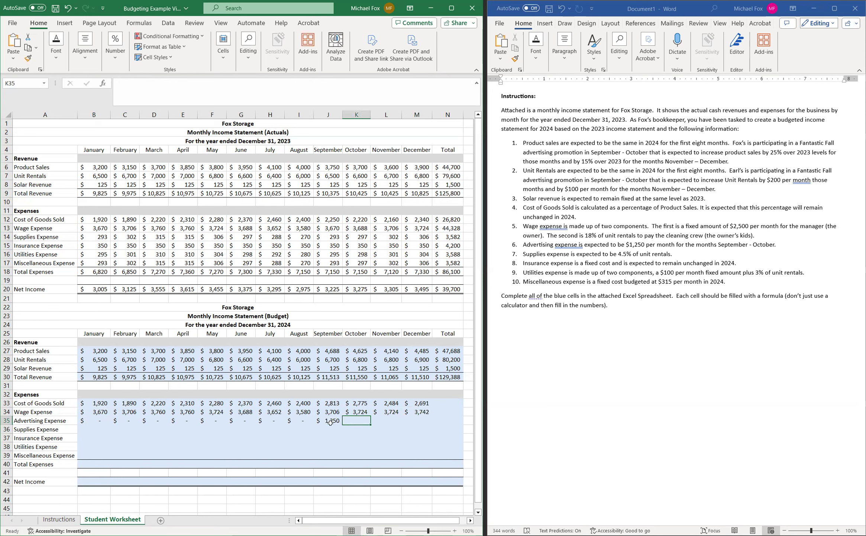
{"action": "type", "text": "1250"}
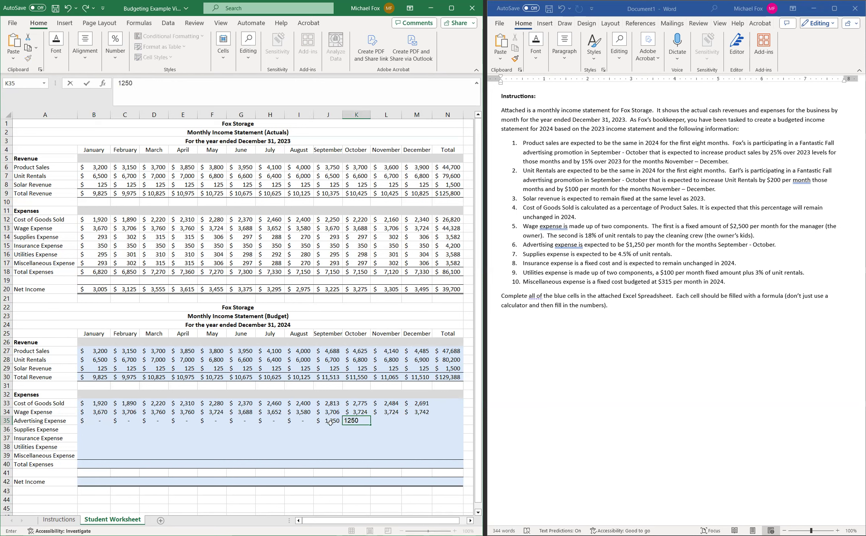
{"action": "key", "text": "Tab"}
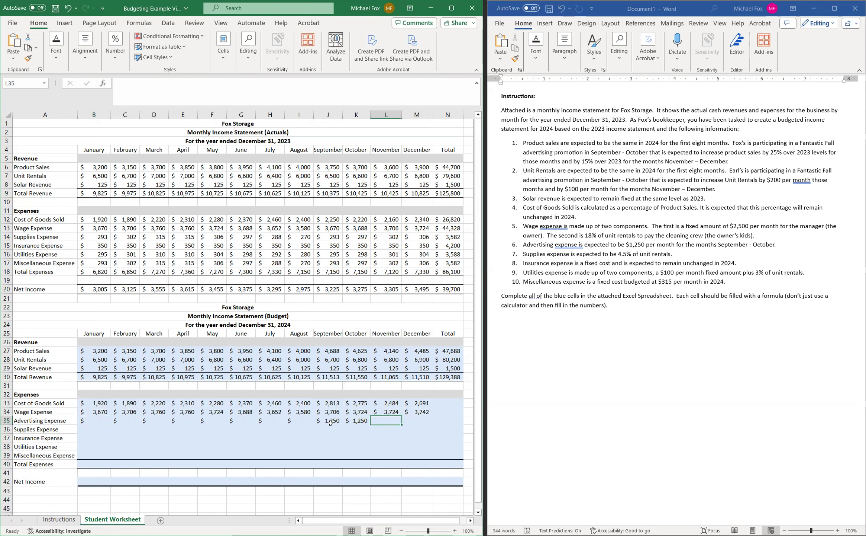
{"action": "type", "text": "0"}
{"action": "key", "text": "Tab"}
{"action": "type", "text": "0"}
{"action": "key", "text": "Down"}
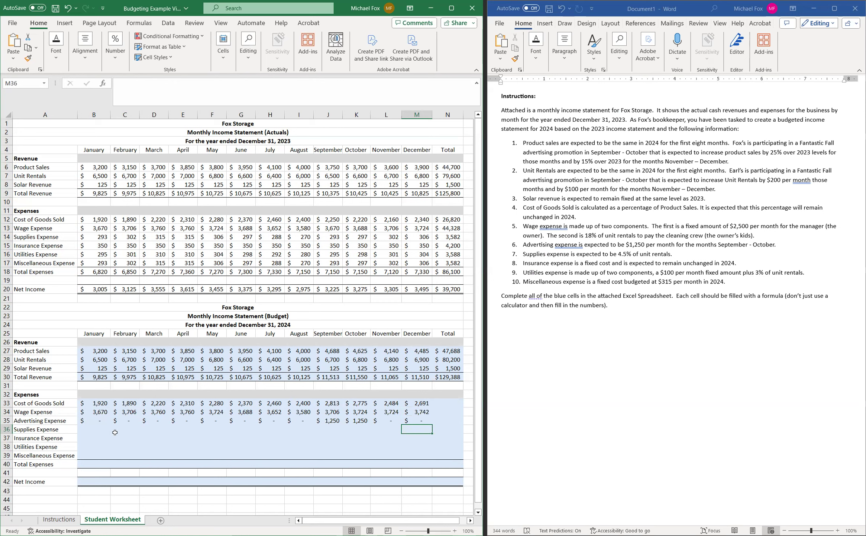
Step: Calculate January's budgeted Supplies Expense with =B28*.045 and fill the formula across through December
{"action": "left_click", "coordinate": [101, 429]}
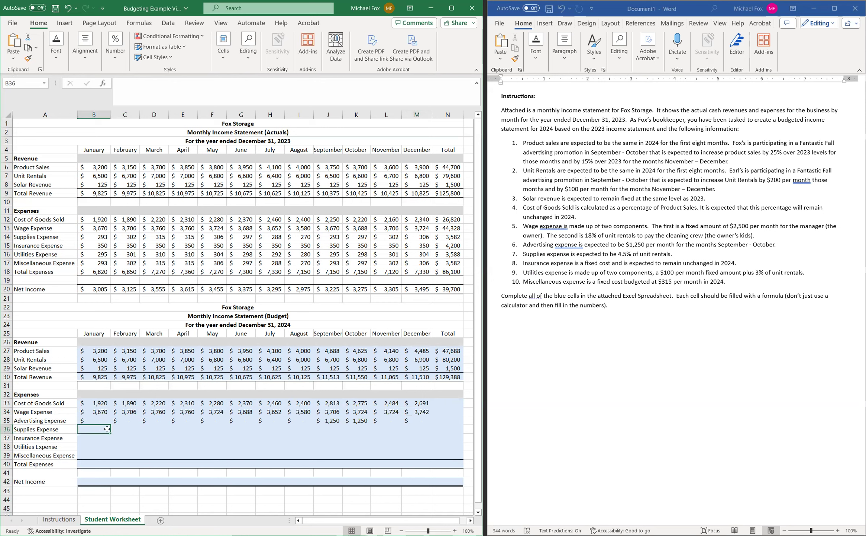
{"action": "type", "text": "="}
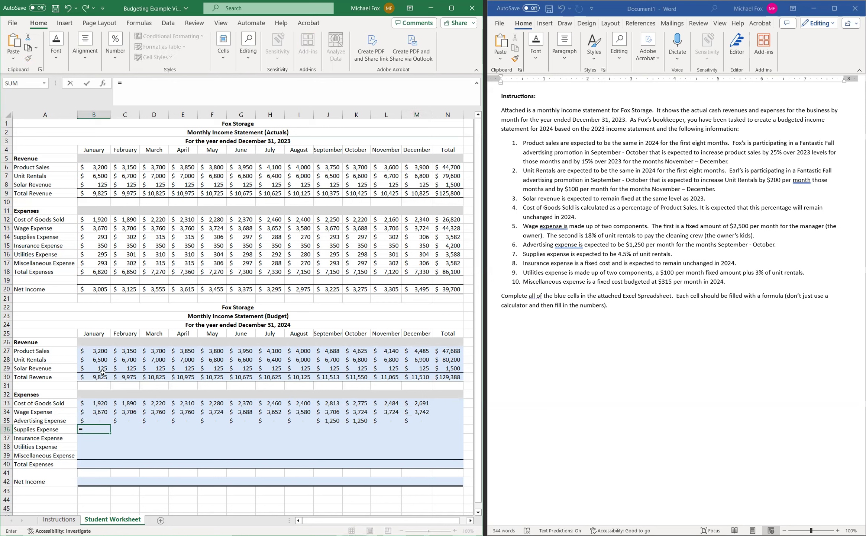
{"action": "left_click", "coordinate": [101, 361]}
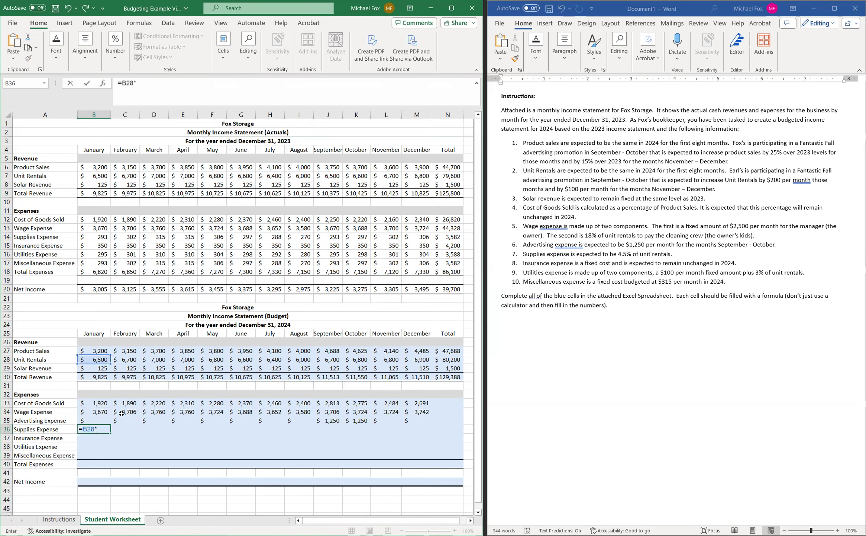
{"action": "type", "text": "*.045"}
{"action": "key", "text": "Return"}
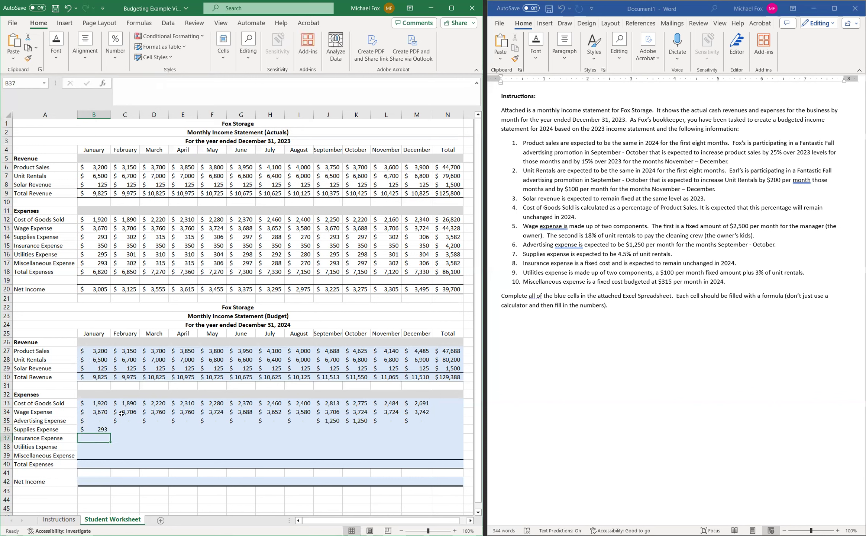
{"action": "left_click", "coordinate": [90, 432]}
{"action": "left_click_drag", "start_coordinate": [110, 434], "coordinate": [427, 436]}
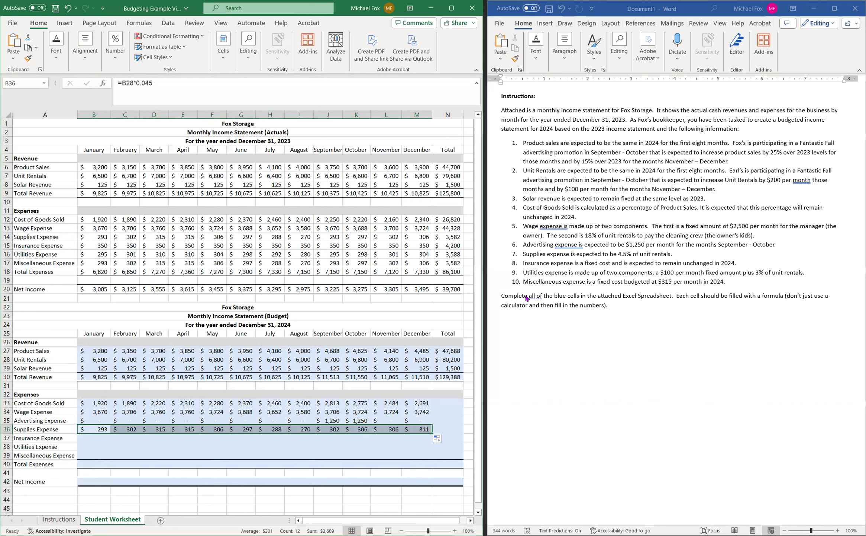
Step: Link January's budgeted Insurance Expense to the 2023 amount with =B15 and fill the formula across through December
{"action": "left_click", "coordinate": [94, 438]}
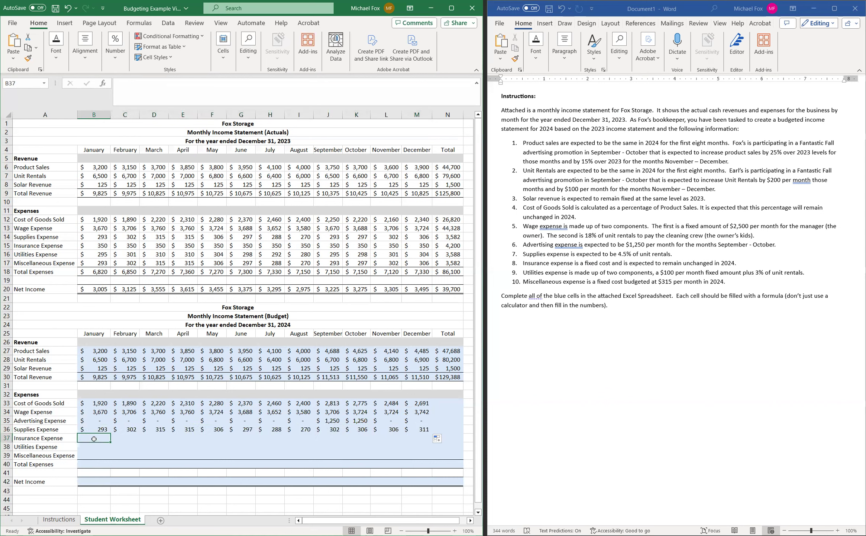
{"action": "type", "text": "="}
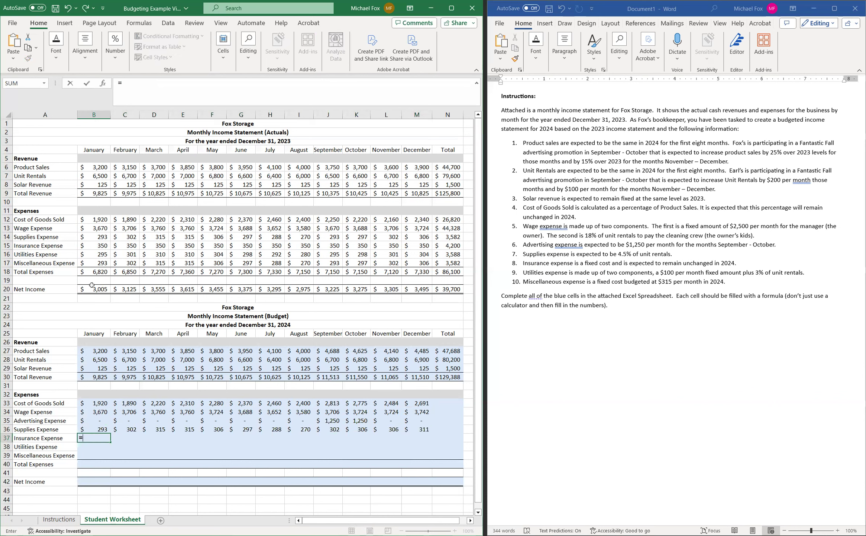
{"action": "left_click", "coordinate": [93, 248]}
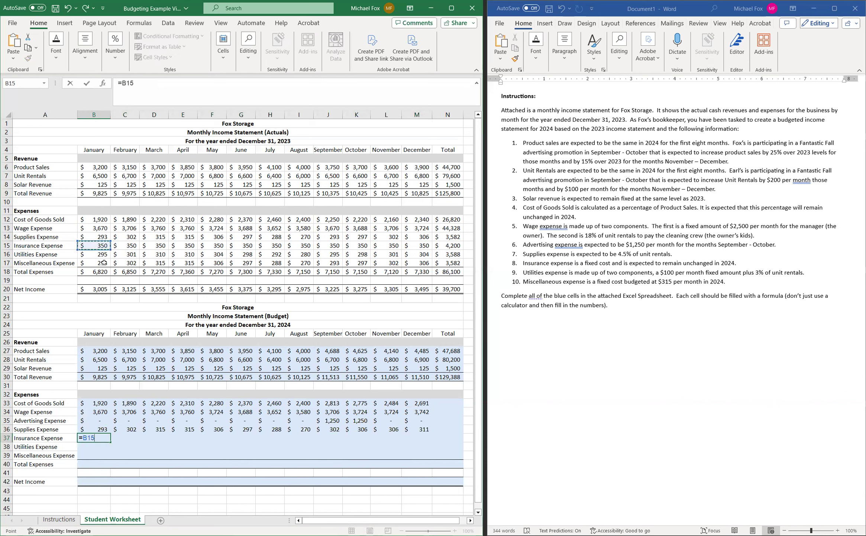
{"action": "key", "text": "Return"}
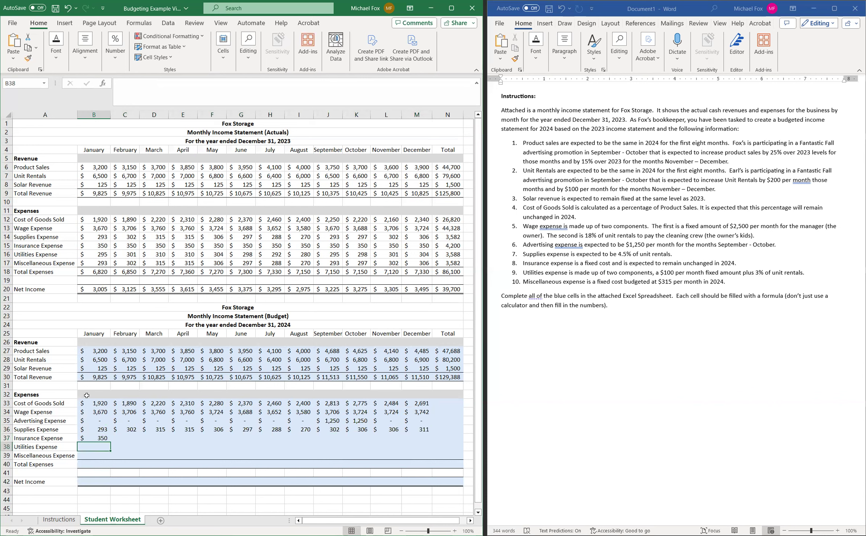
{"action": "left_click", "coordinate": [99, 437]}
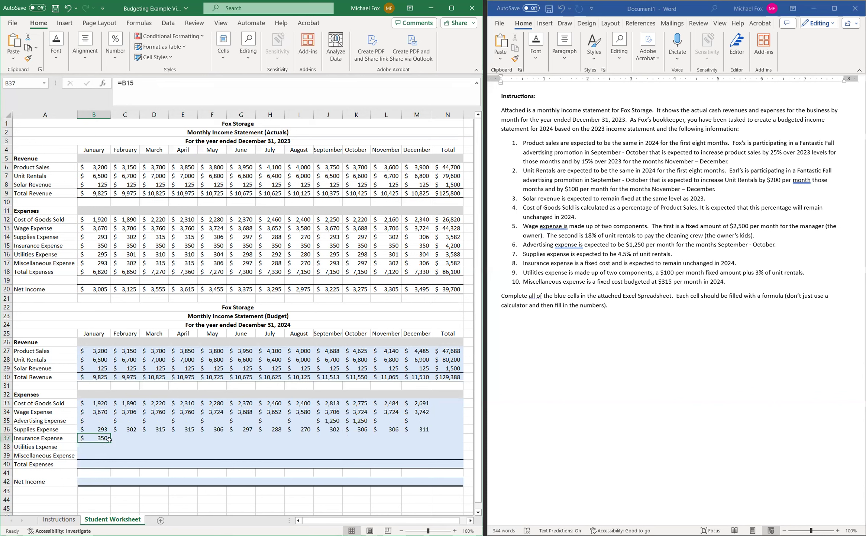
{"action": "left_click_drag", "start_coordinate": [110, 441], "coordinate": [426, 459]}
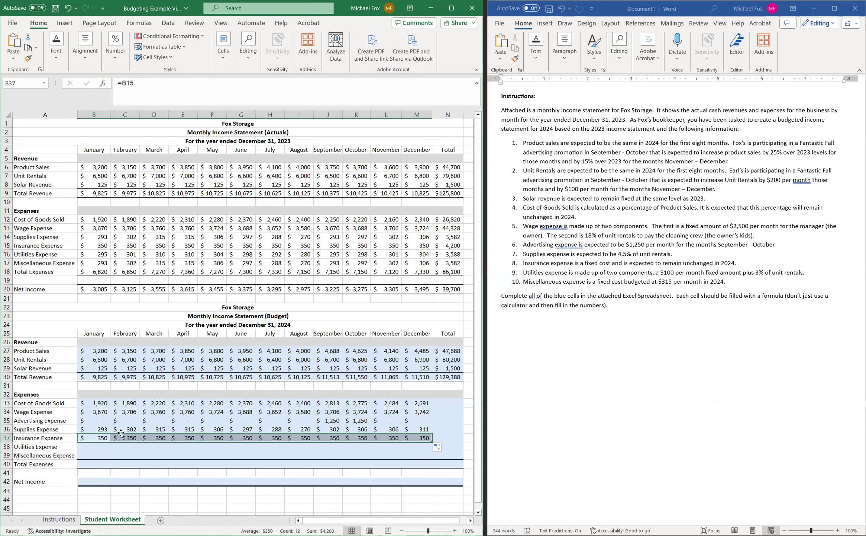
Step: Check the budgeted Supplies Expense formulas for January through April
{"action": "left_click", "coordinate": [100, 428]}
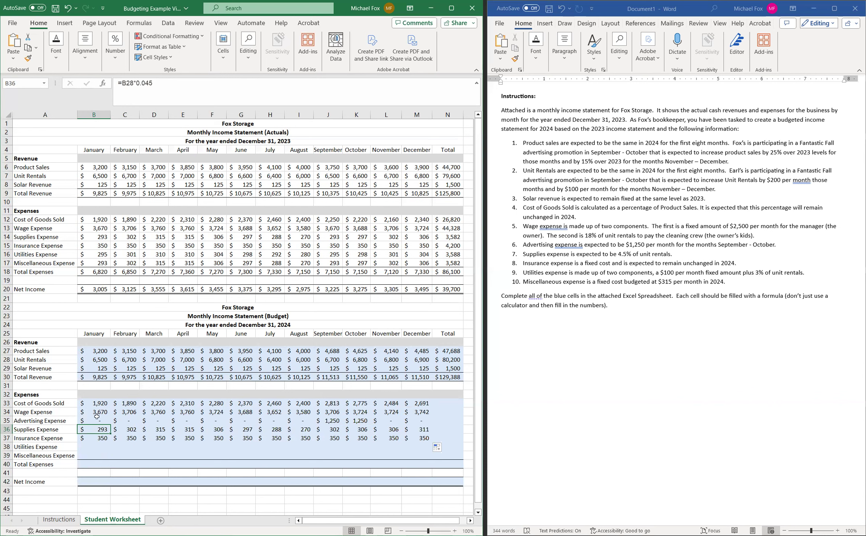
{"action": "left_click", "coordinate": [131, 428]}
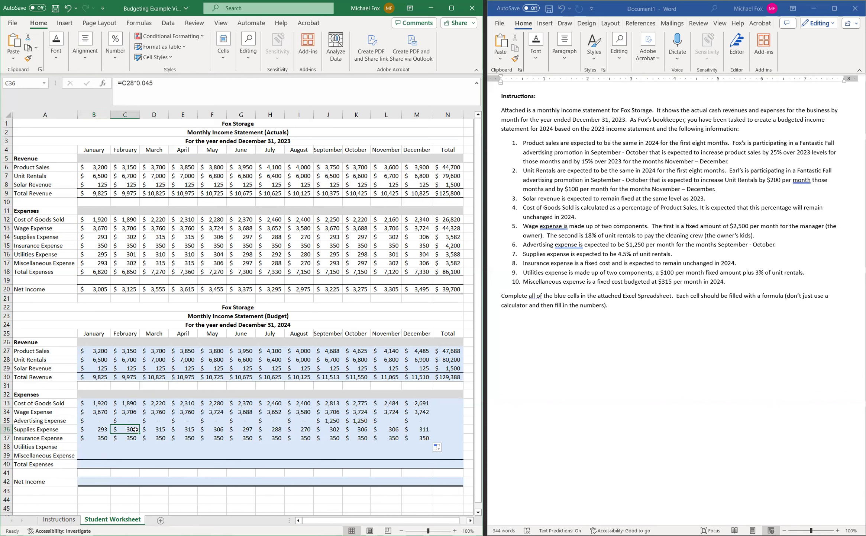
{"action": "left_click", "coordinate": [159, 431]}
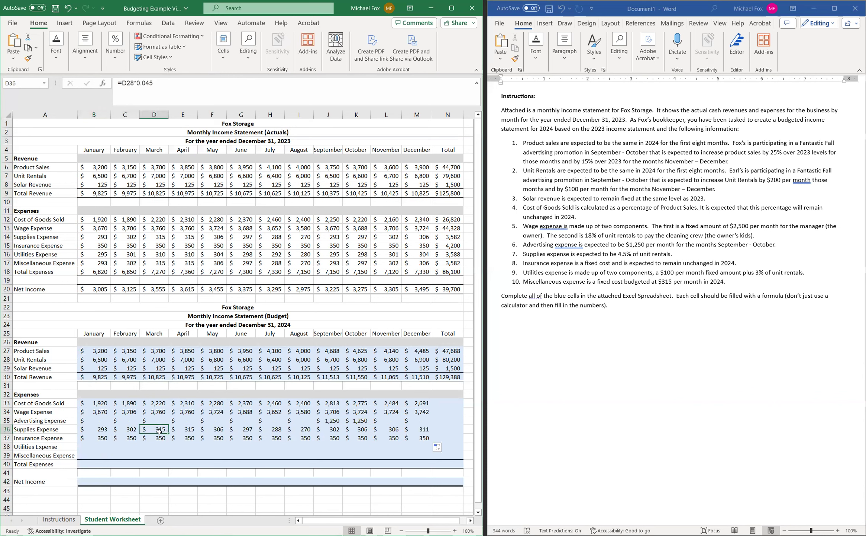
{"action": "left_click", "coordinate": [180, 430]}
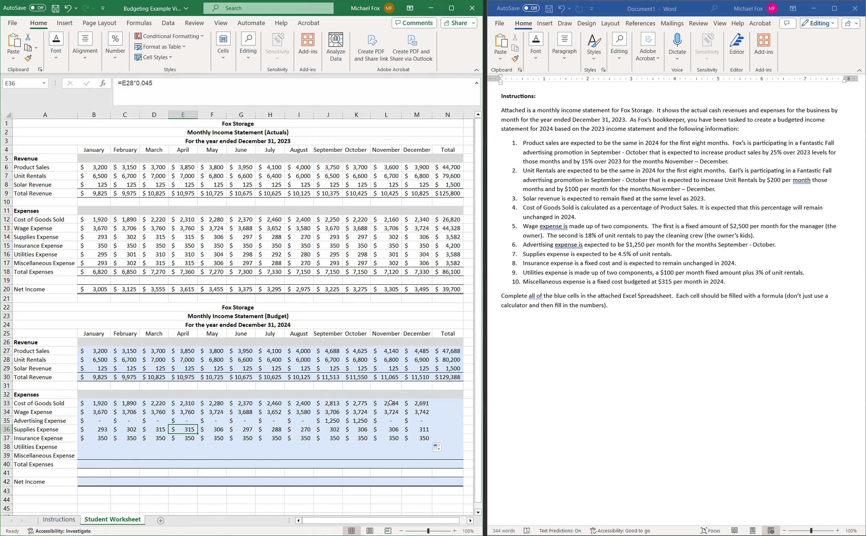
Step: Calculate January's budgeted Utilities Expense with =100+(.03*B28) and fill the formula across through December
{"action": "left_click", "coordinate": [87, 447]}
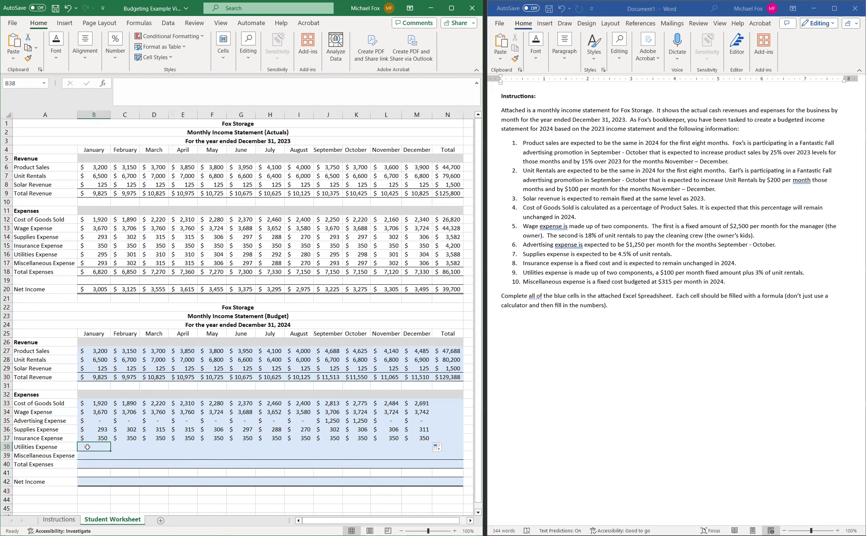
{"action": "type", "text": "=100+"}
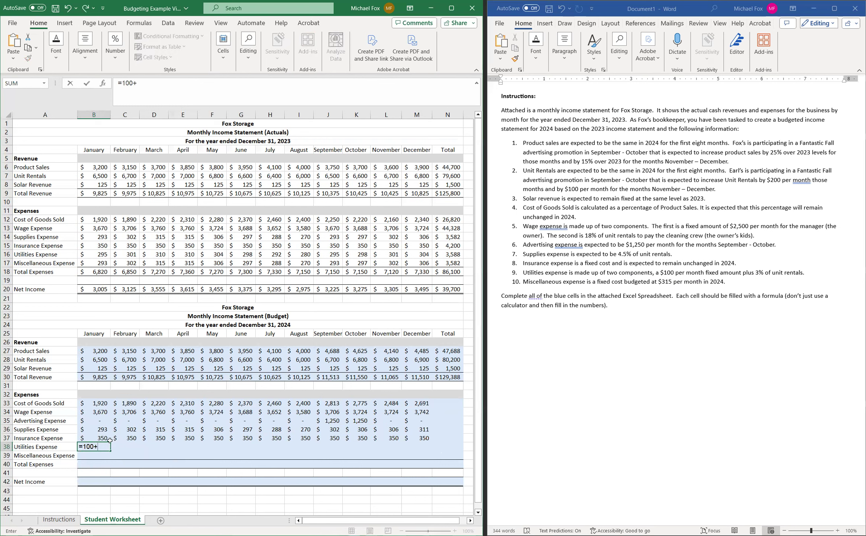
{"action": "type", "text": "(.03*"}
{"action": "left_click", "coordinate": [102, 358]}
{"action": "type", "text": ")"}
{"action": "key", "text": "Return"}
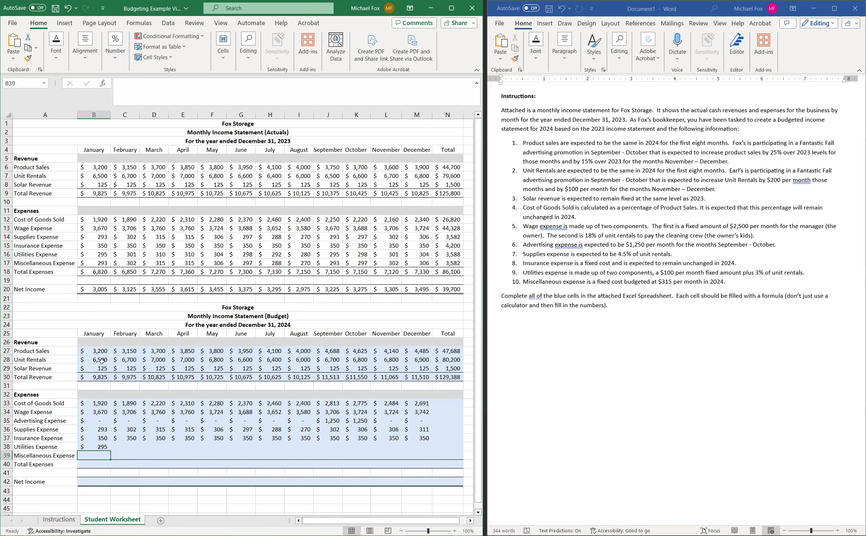
{"action": "left_click", "coordinate": [91, 444]}
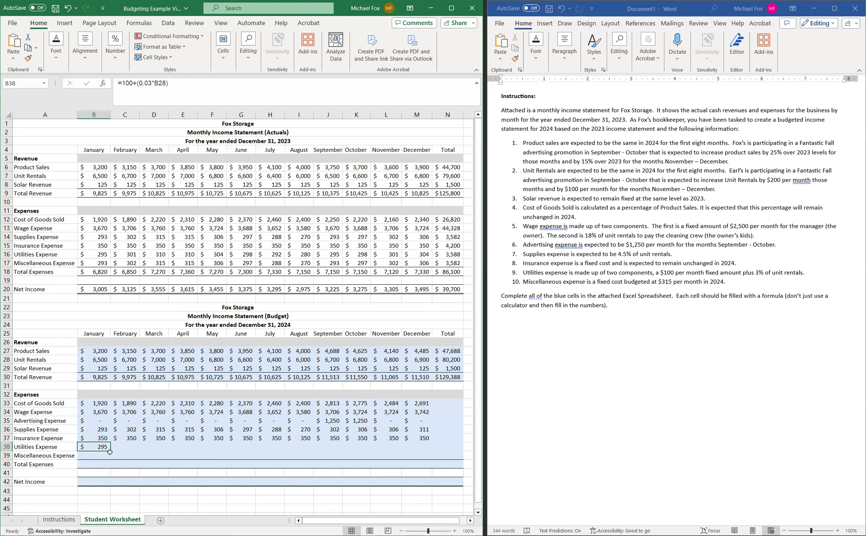
{"action": "left_click_drag", "start_coordinate": [111, 451], "coordinate": [421, 449]}
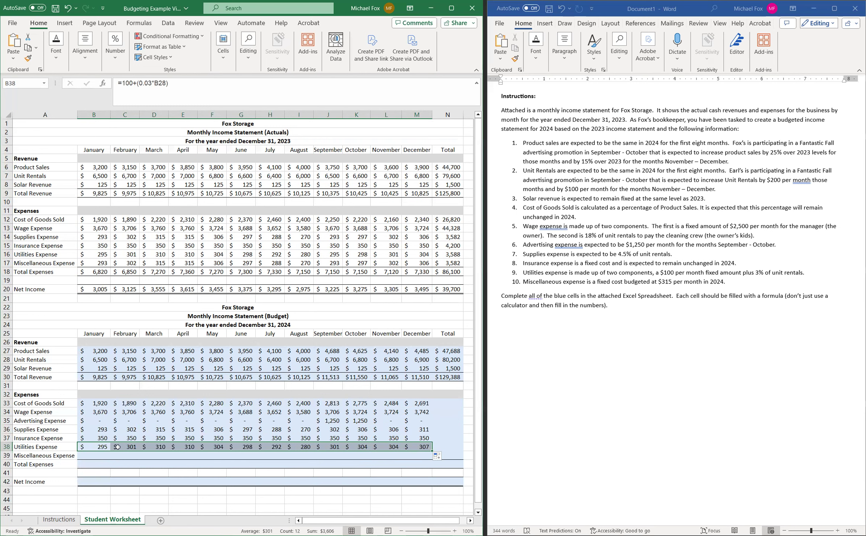
Step: Set January's budgeted Miscellaneous Expense to 315 and fill it across through December
{"action": "left_click", "coordinate": [102, 452]}
{"action": "type", "text": "315"}
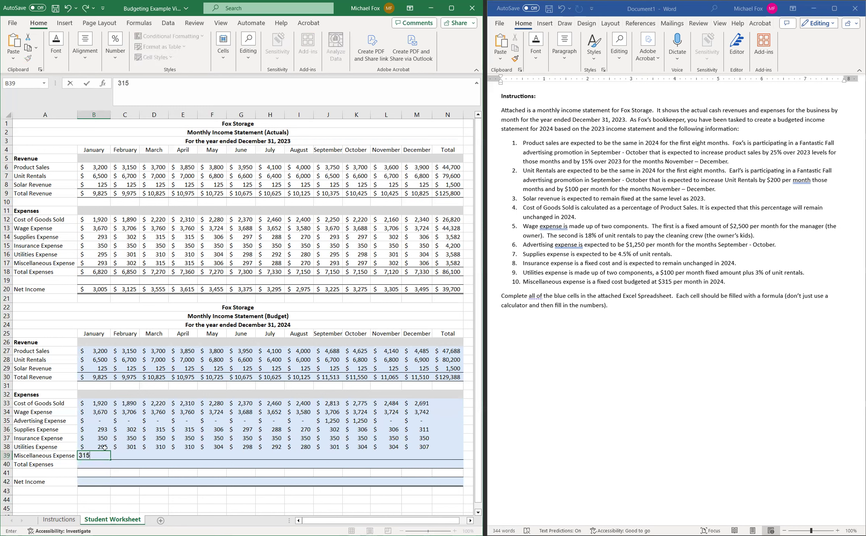
{"action": "key", "text": "Return"}
{"action": "left_click", "coordinate": [99, 455]}
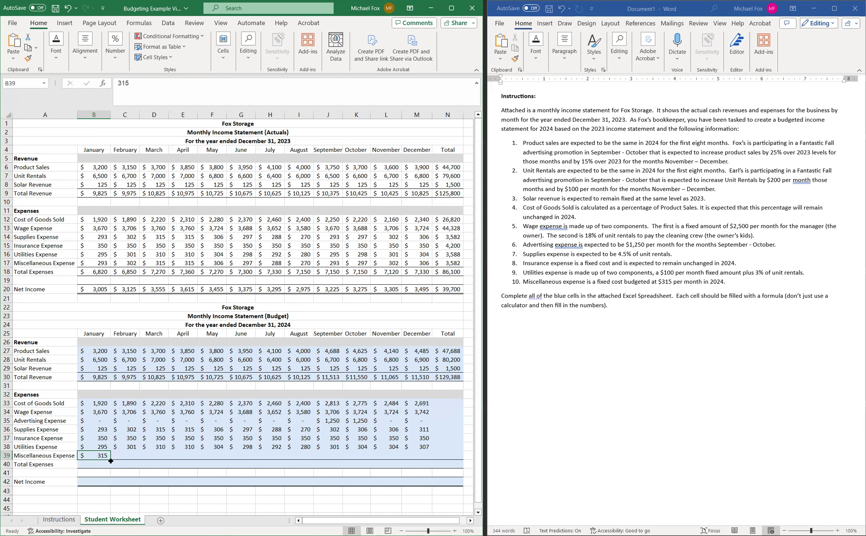
{"action": "left_click_drag", "start_coordinate": [110, 460], "coordinate": [139, 464]}
{"action": "left_click_drag", "start_coordinate": [377, 463], "coordinate": [436, 465]}
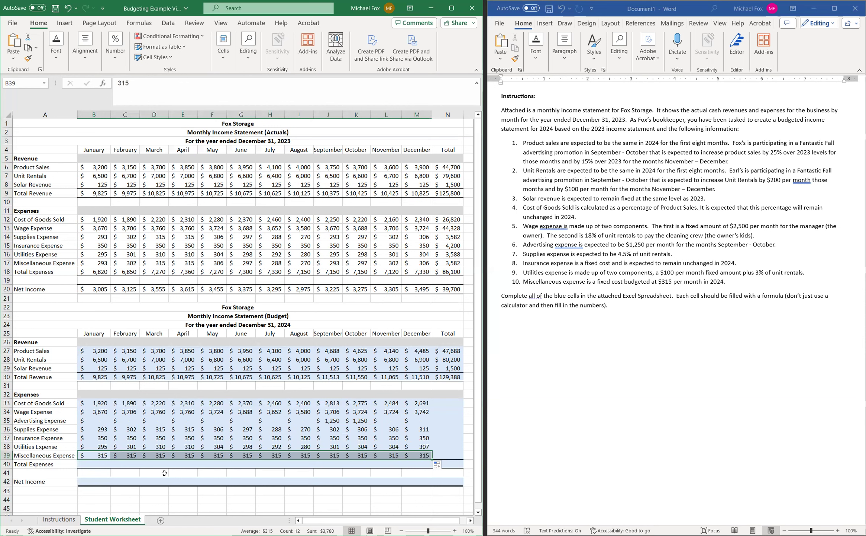
Step: Calculate January's budgeted Total Expenses with =SUM(B33:B39) and fill the formula across through the Total column
{"action": "left_click", "coordinate": [98, 465]}
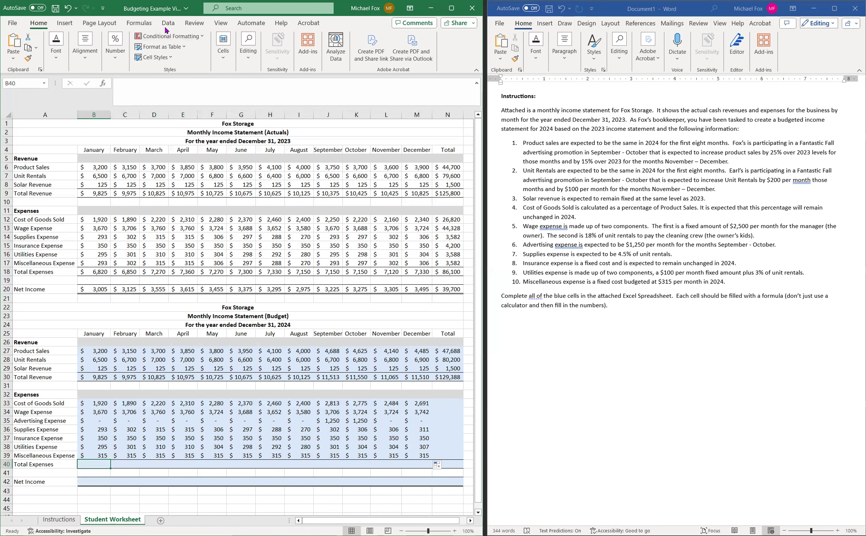
{"action": "left_click", "coordinate": [139, 23]}
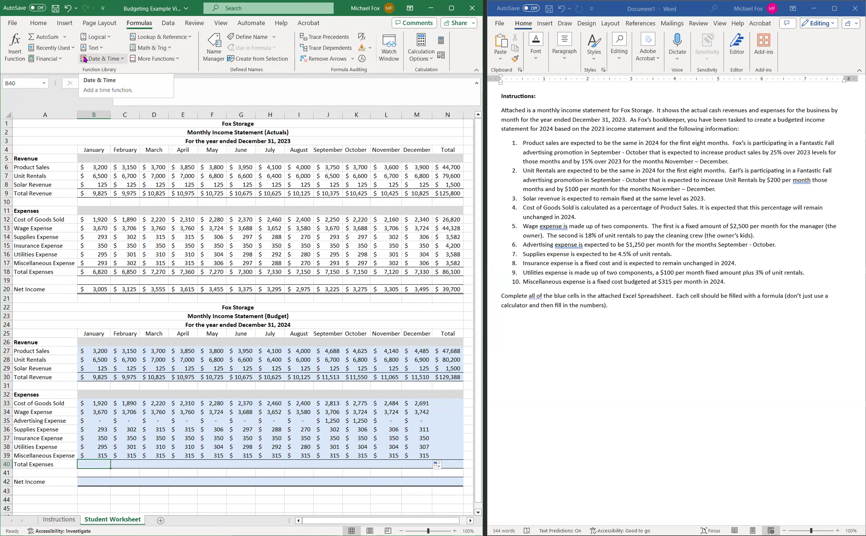
{"action": "left_click", "coordinate": [49, 38]}
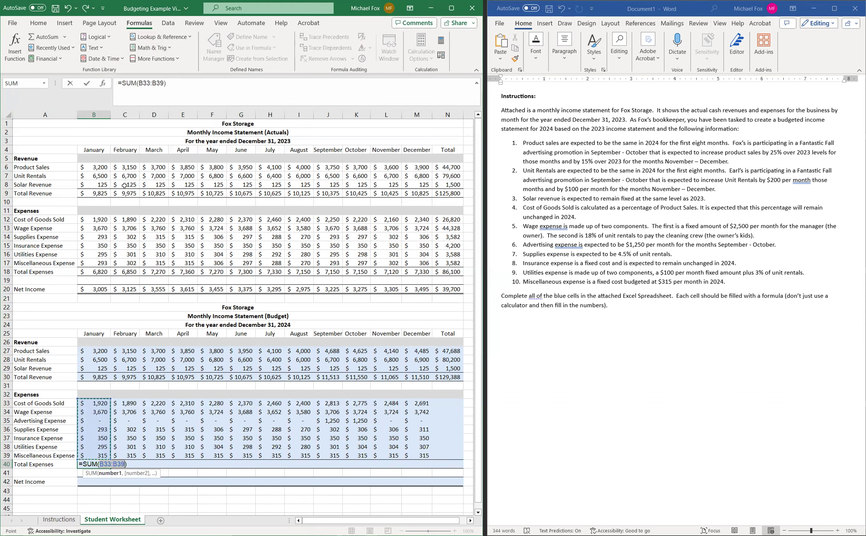
{"action": "key", "text": "Return"}
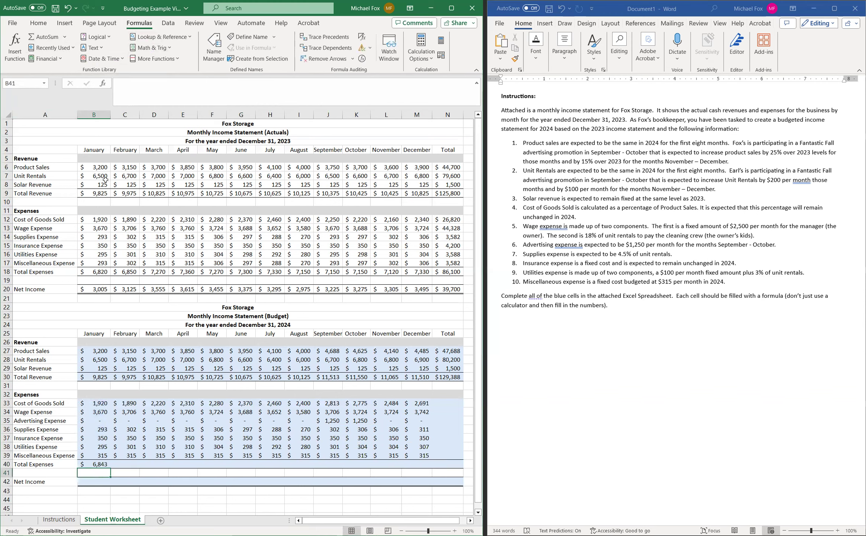
{"action": "left_click", "coordinate": [99, 462]}
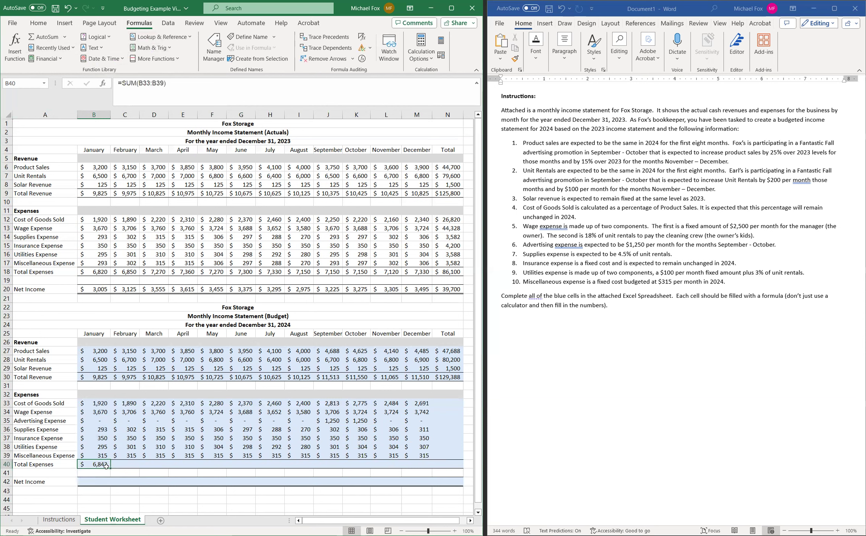
{"action": "left_click_drag", "start_coordinate": [111, 467], "coordinate": [418, 477]}
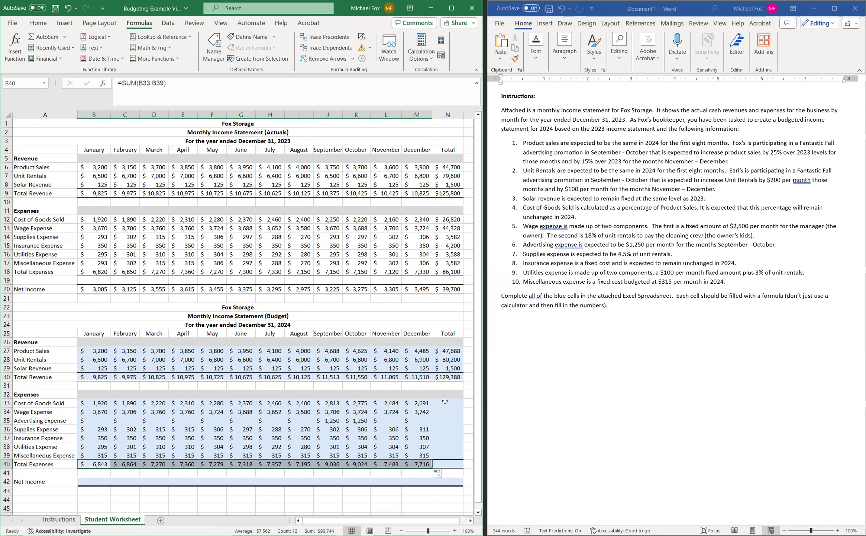
{"action": "left_click_drag", "start_coordinate": [436, 469], "coordinate": [457, 468]}
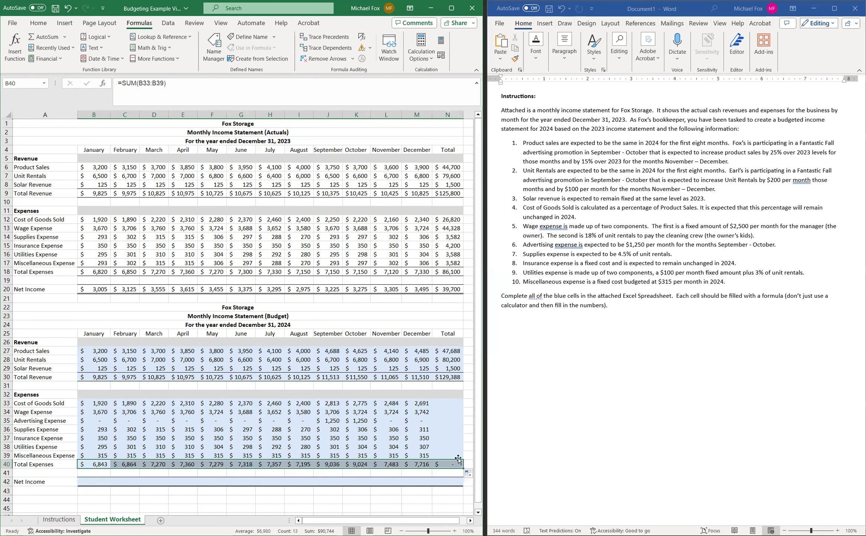
Step: Total the budgeted Cost of Goods Sold with =SUM(B33:M33) and fill the formula down through Miscellaneous Expense
{"action": "left_click", "coordinate": [448, 405]}
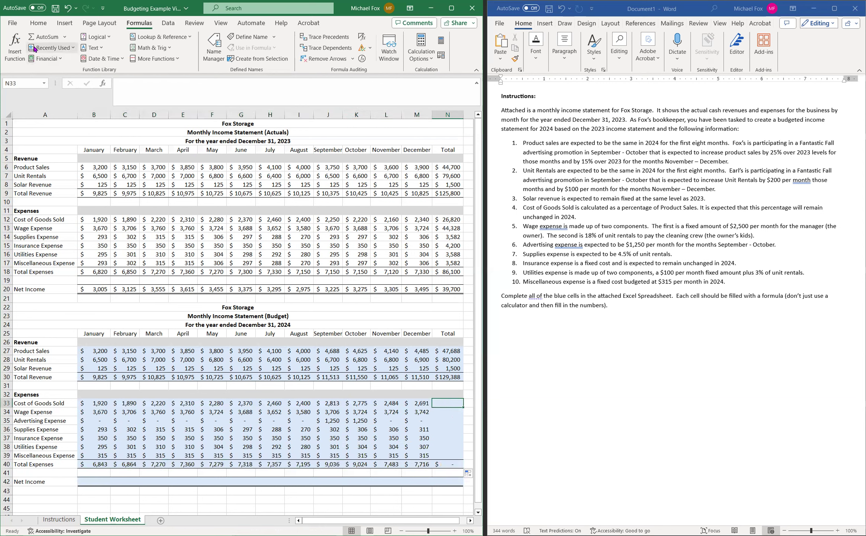
{"action": "left_click", "coordinate": [41, 37]}
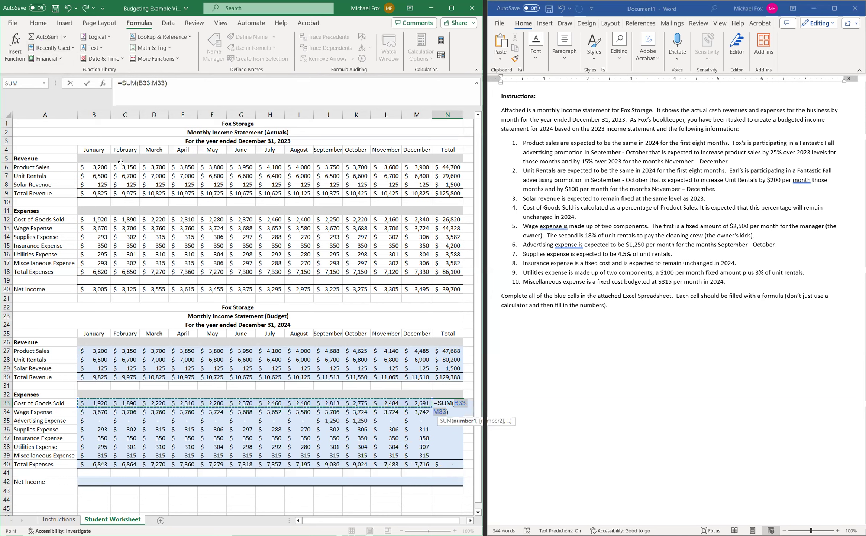
{"action": "key", "text": "Return"}
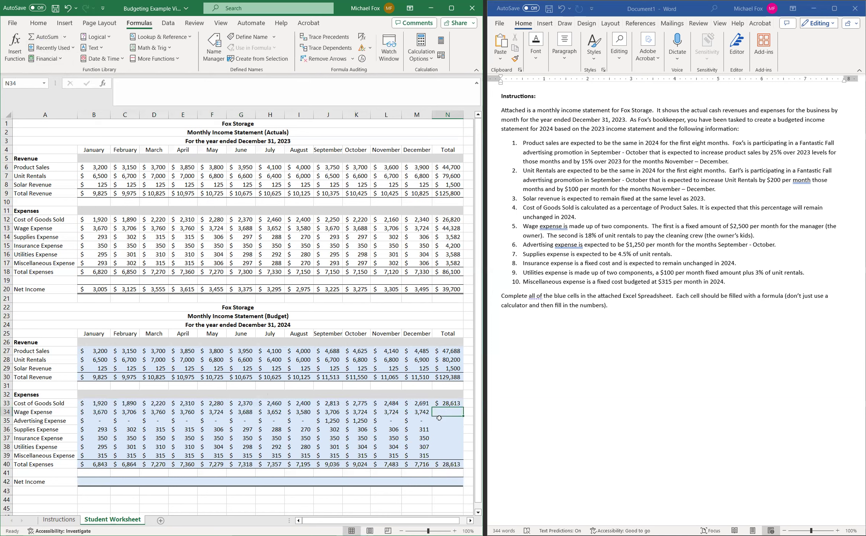
{"action": "left_click", "coordinate": [447, 404]}
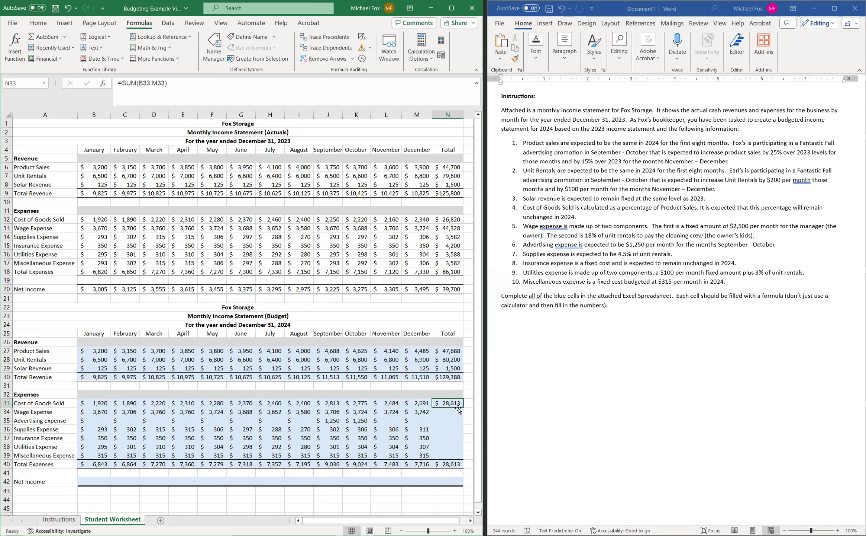
{"action": "left_click_drag", "start_coordinate": [462, 407], "coordinate": [460, 457]}
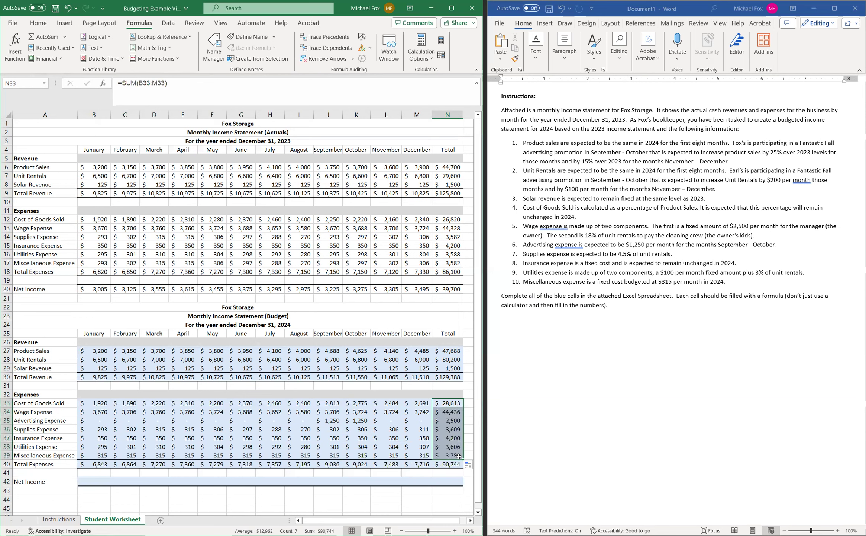
{"action": "left_click", "coordinate": [435, 475]}
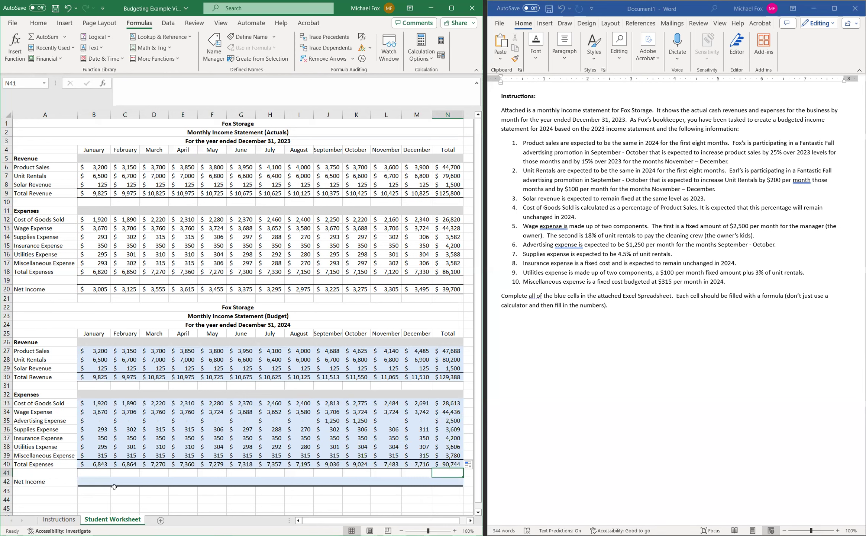
Step: Calculate January's budgeted Net Income with =B30-B40 and fill the formula across through the Total column
{"action": "left_click", "coordinate": [100, 482]}
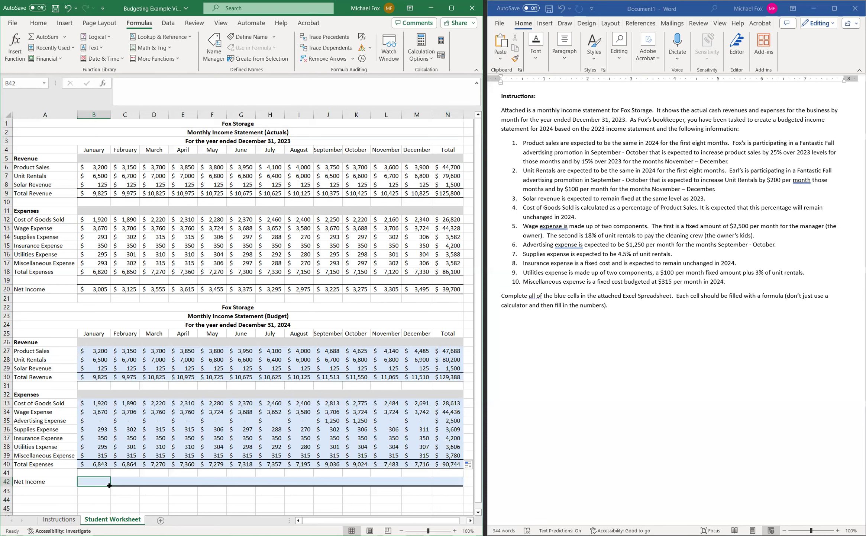
{"action": "type", "text": "="}
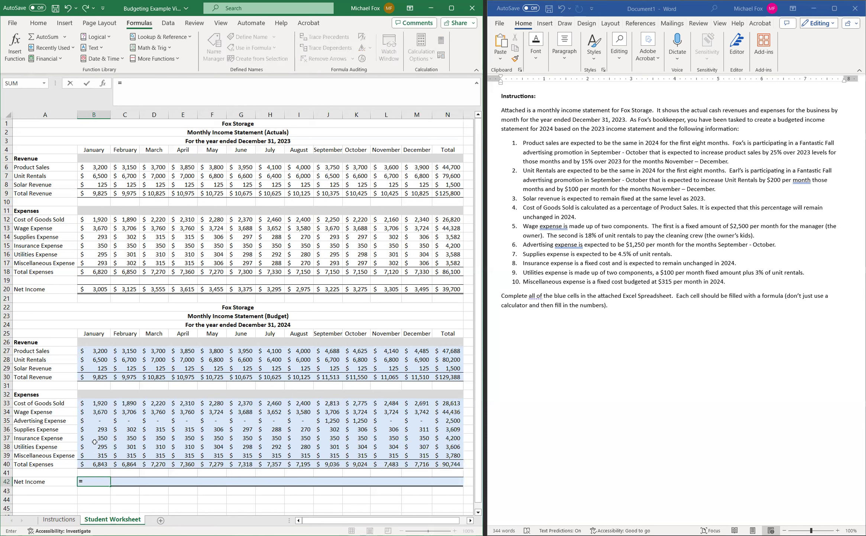
{"action": "left_click", "coordinate": [89, 376]}
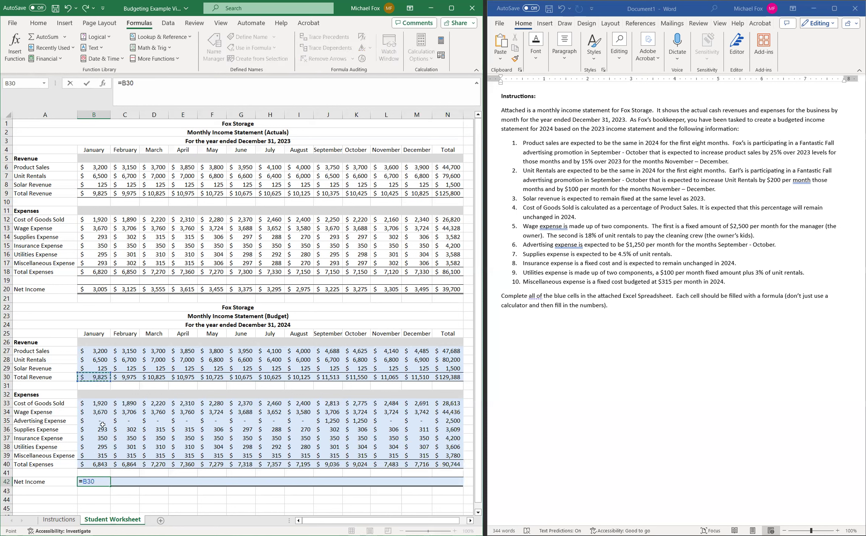
{"action": "type", "text": "-"}
{"action": "left_click", "coordinate": [97, 465]}
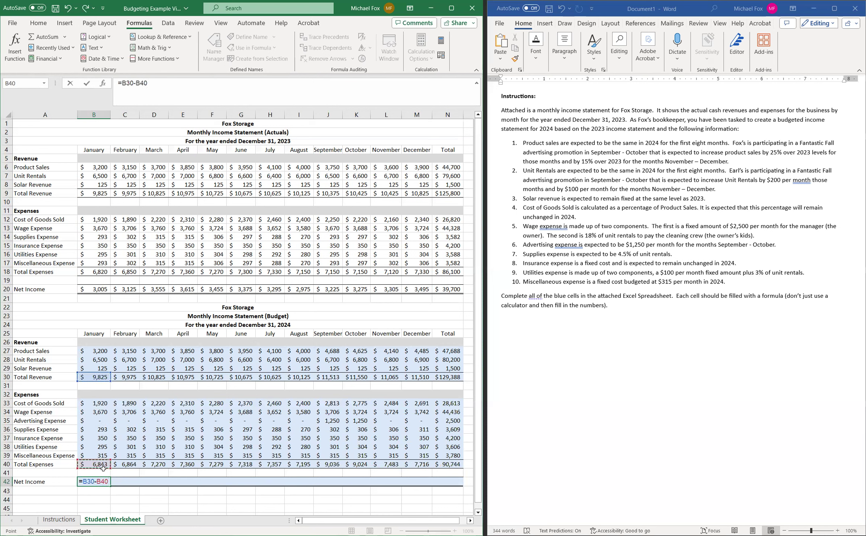
{"action": "key", "text": "Return"}
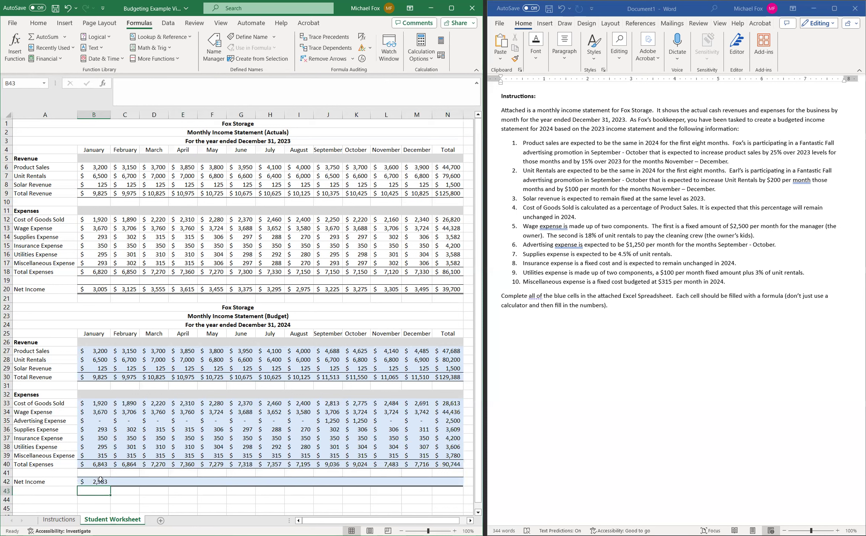
{"action": "left_click", "coordinate": [100, 480]}
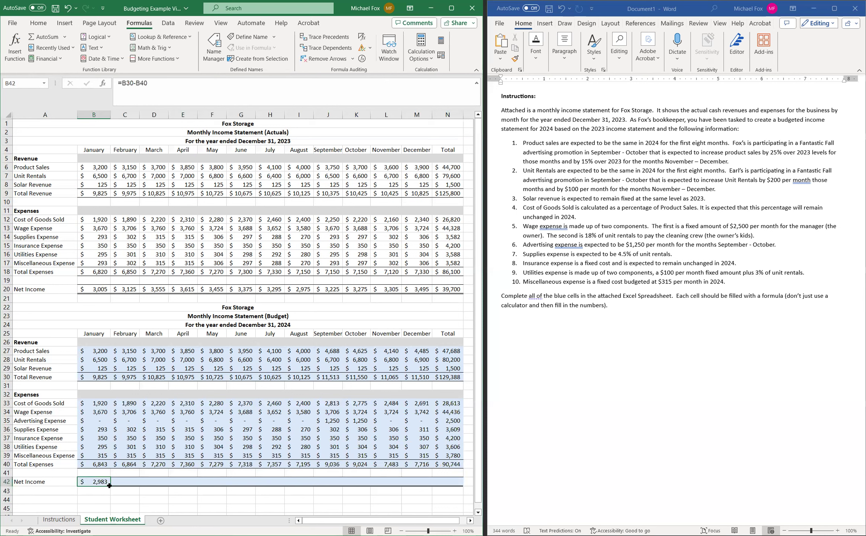
{"action": "left_click_drag", "start_coordinate": [109, 485], "coordinate": [450, 484]}
{"action": "left_click", "coordinate": [411, 499]}
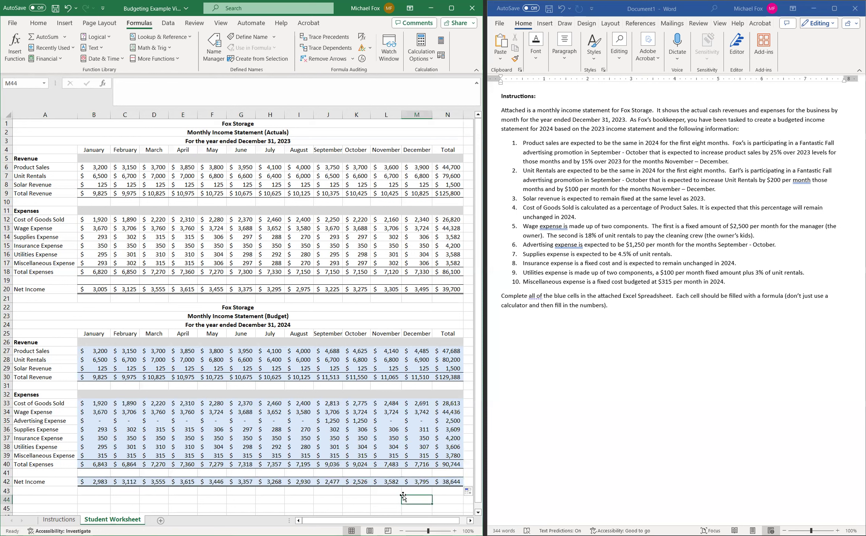